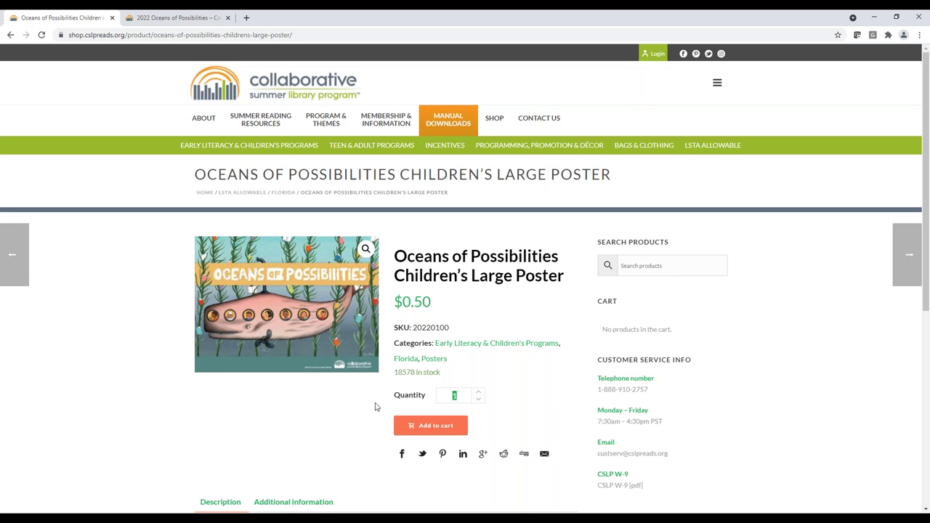
Step: Add 20 Children's Large Posters to the cart, check the $10.00 subtotal, and return to the Florida listing
type("20")
left_click(429, 430)
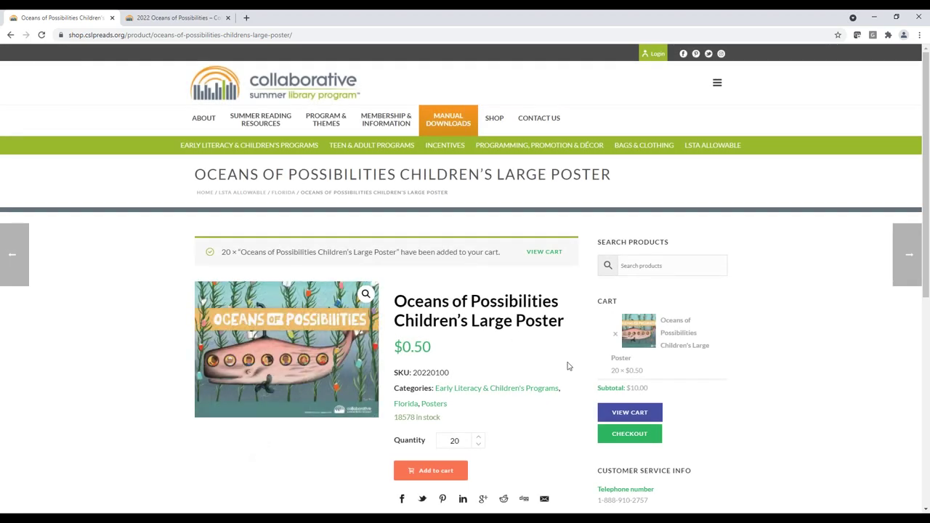
left_click_drag(596, 303, 701, 390)
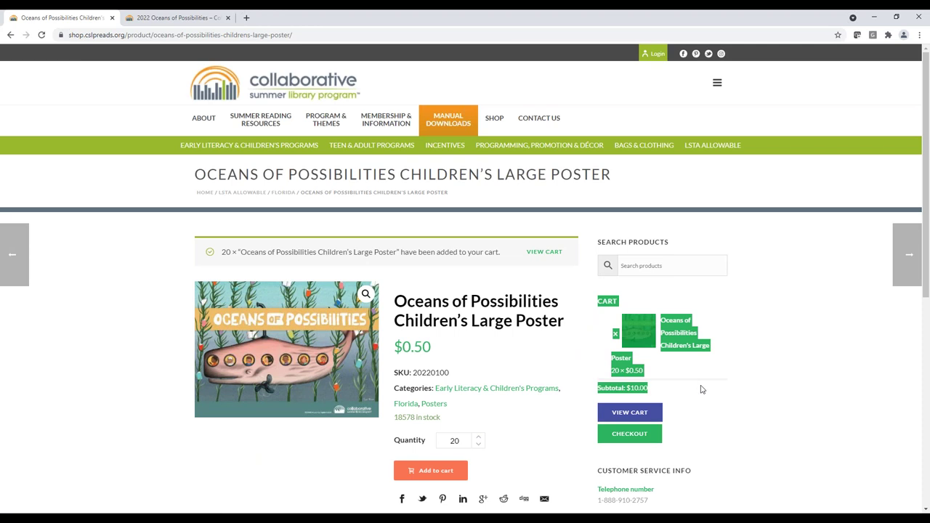
left_click(705, 399)
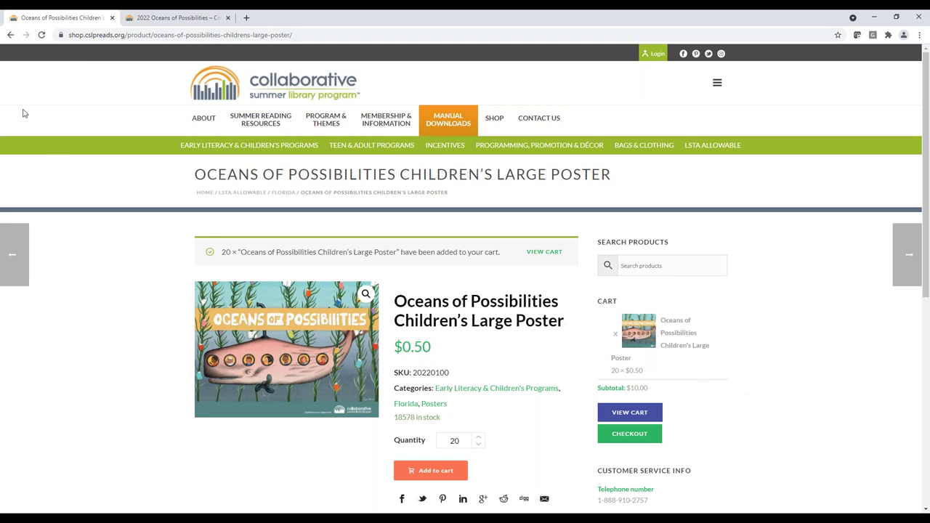
left_click(11, 36)
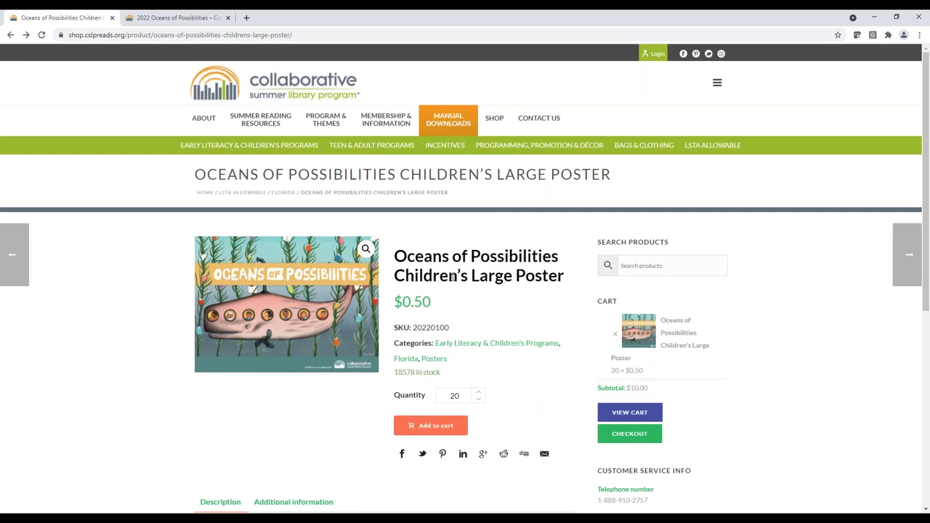
left_click(11, 35)
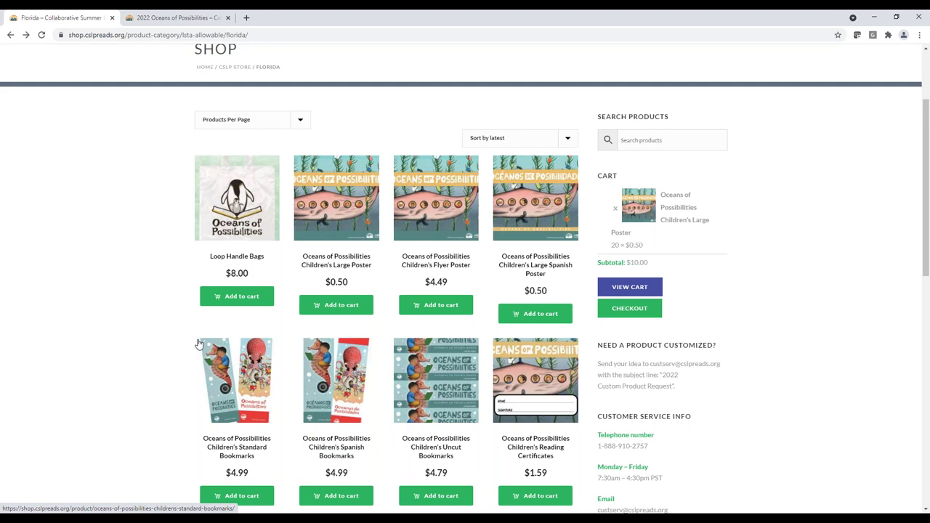
Step: Add 50 Loop Handle Bags to the cart for a $410.00 subtotal, then proceed to checkout
scroll(147, 285, "down", 3)
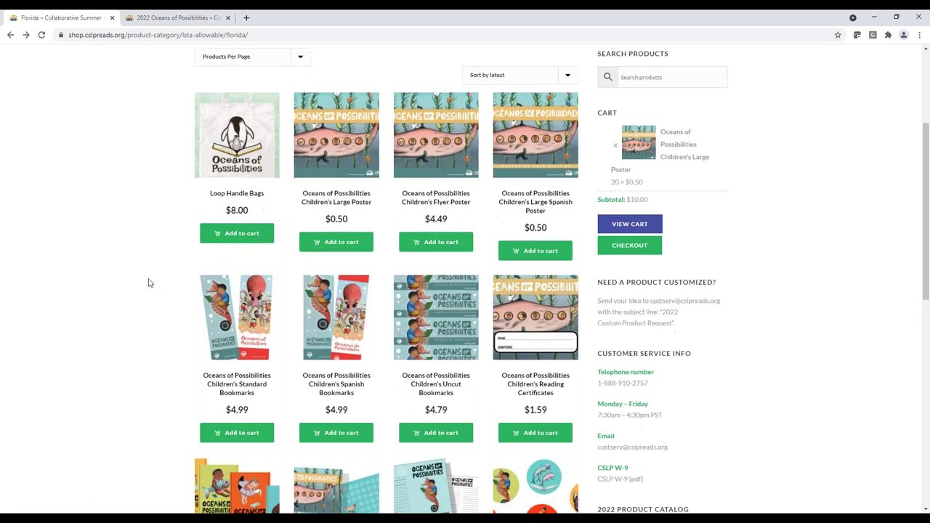
scroll(147, 277, "up", 2)
left_click(223, 169)
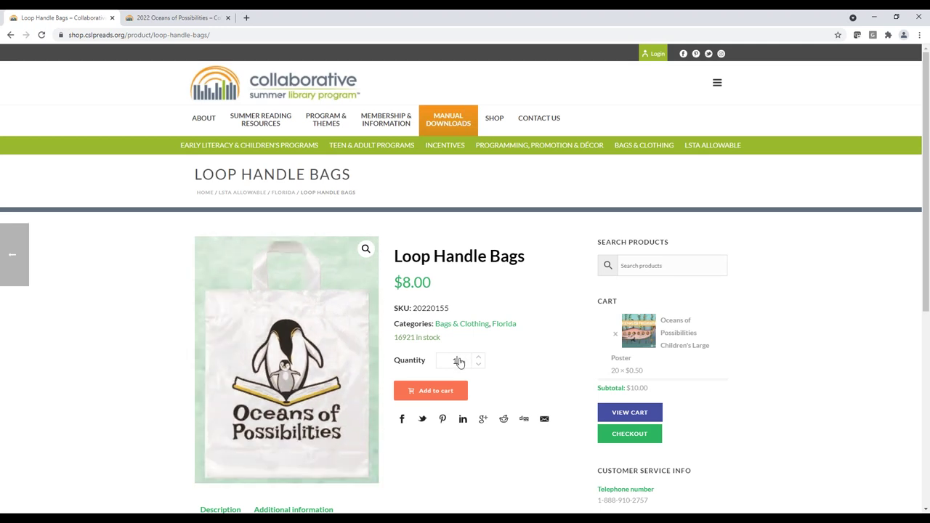
left_click_drag(458, 362, 446, 363)
type("50")
left_click(436, 393)
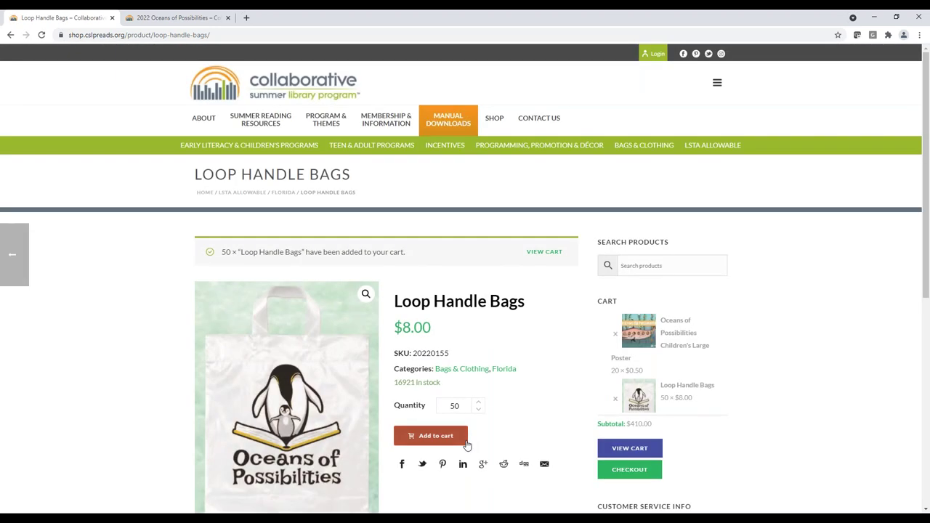
scroll(696, 376, "down", 2)
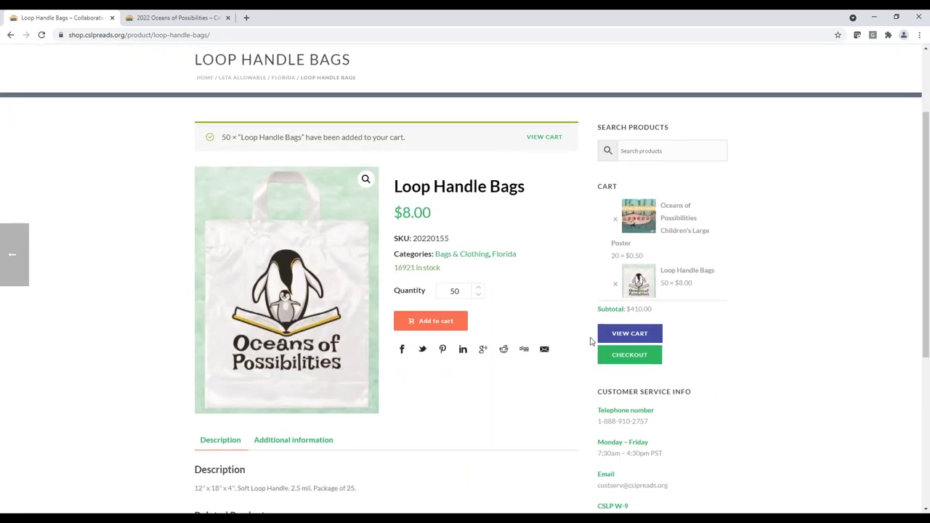
left_click(622, 360)
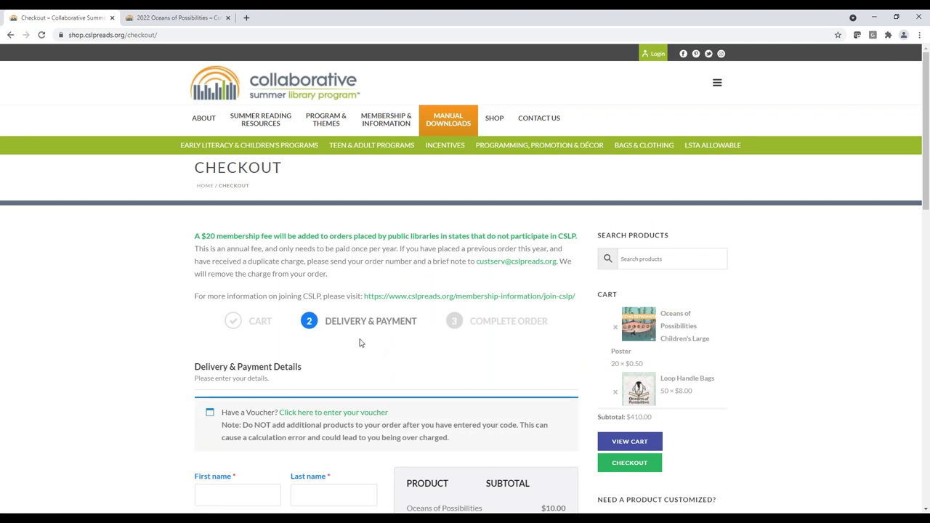
Step: Apply the saved Florida voucher code, adding a -$25.00 store credit for a $392.50 total
scroll(359, 343, "down", 2)
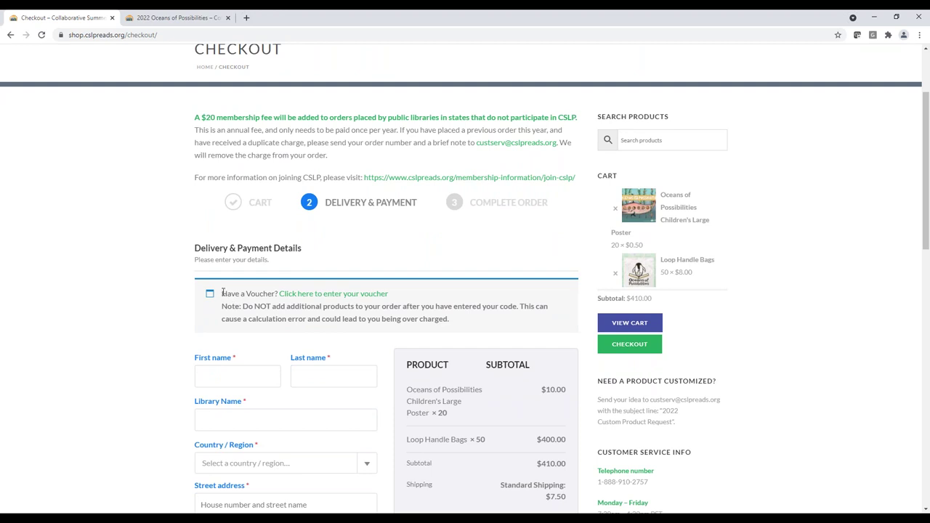
left_click_drag(222, 293, 390, 292)
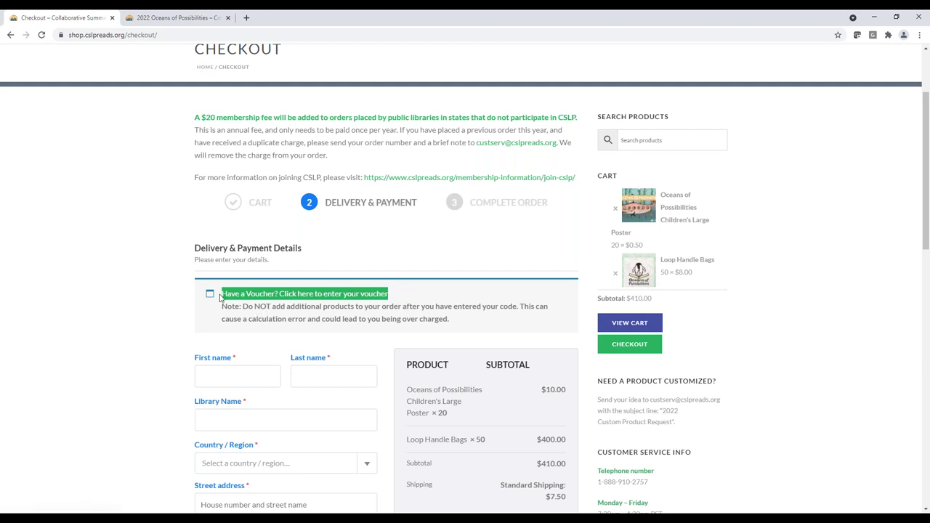
left_click(417, 294)
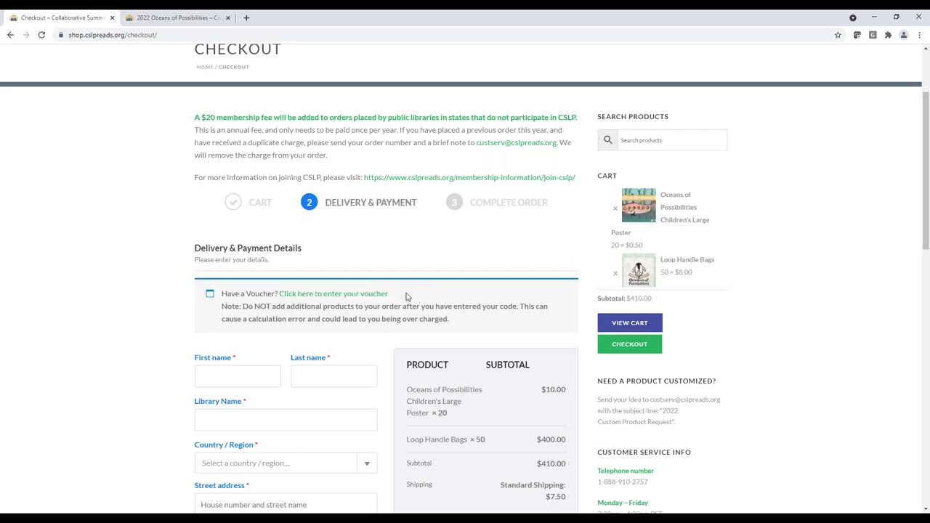
left_click(332, 295)
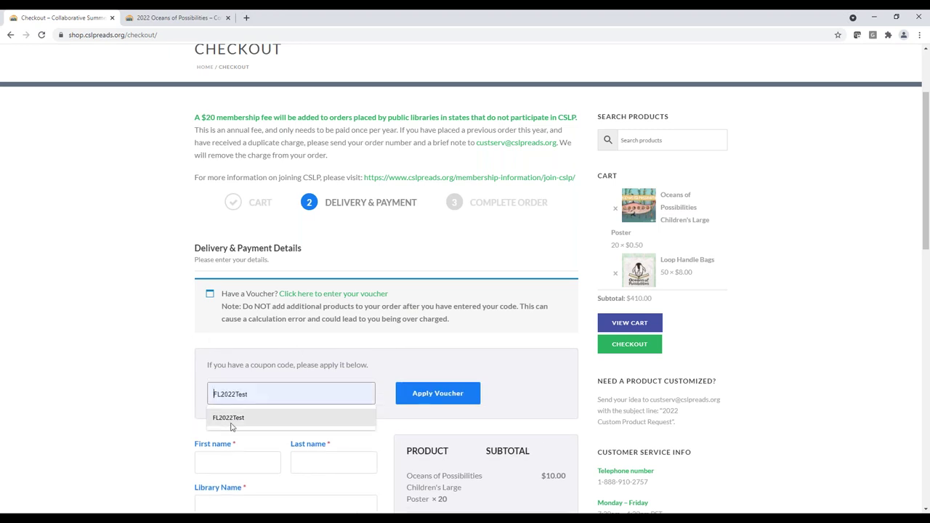
left_click(234, 418)
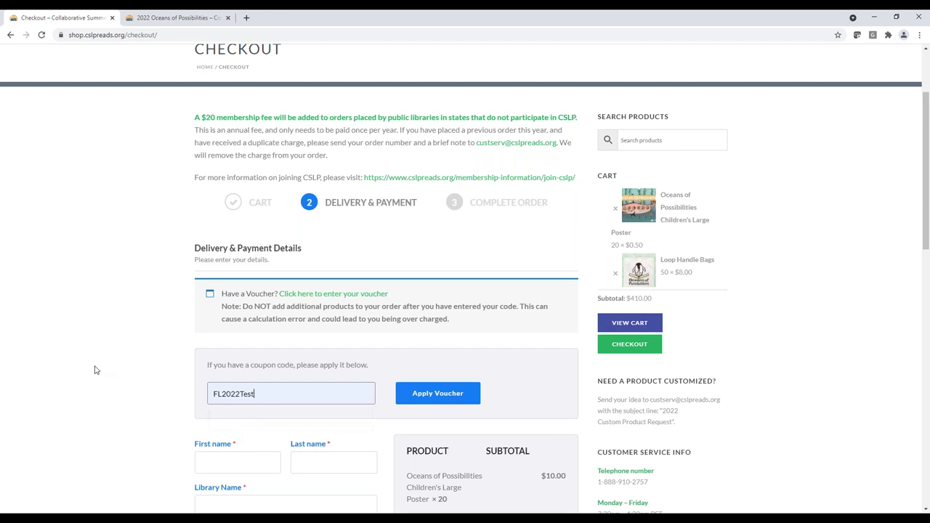
scroll(128, 370, "down", 2)
scroll(129, 370, "down", 1)
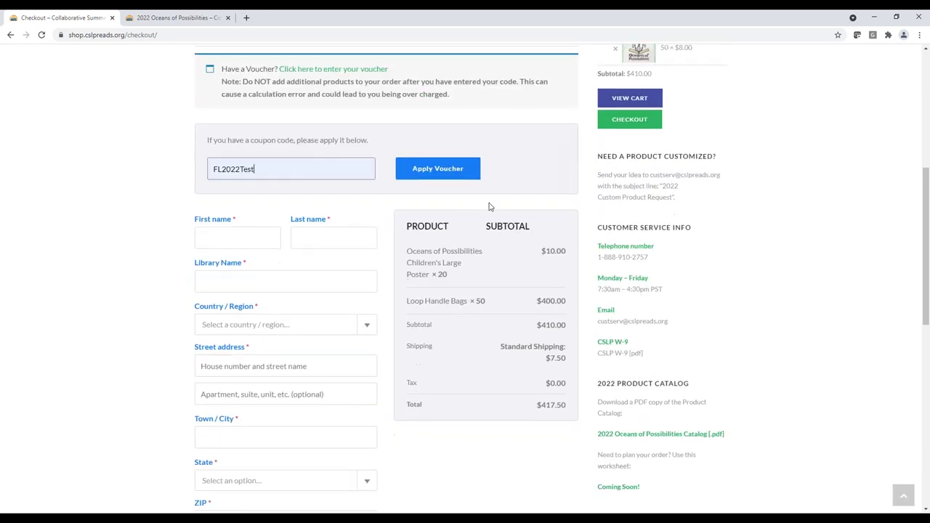
left_click(416, 177)
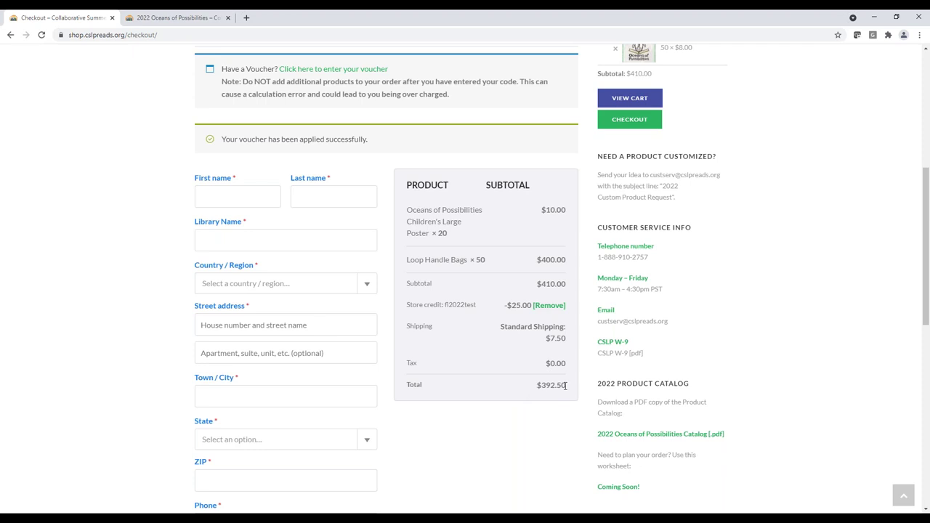
left_click_drag(566, 385, 406, 388)
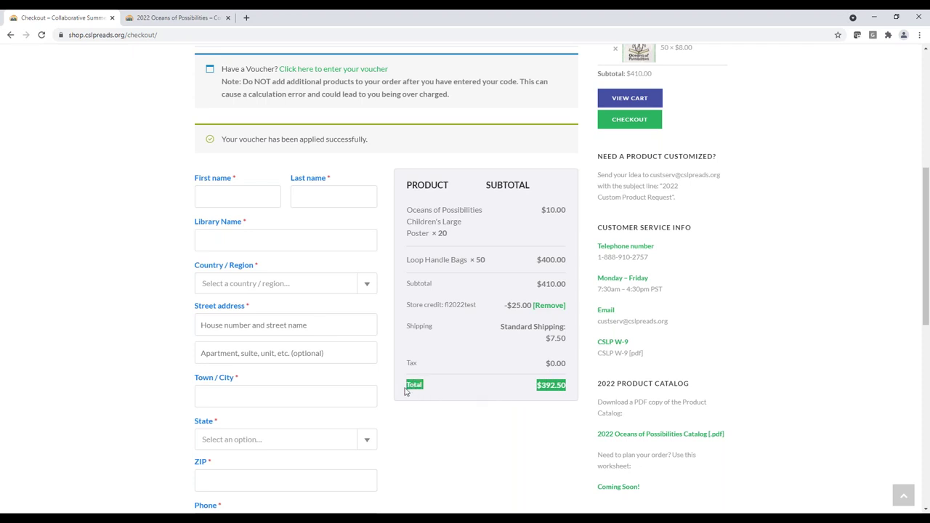
left_click(497, 429)
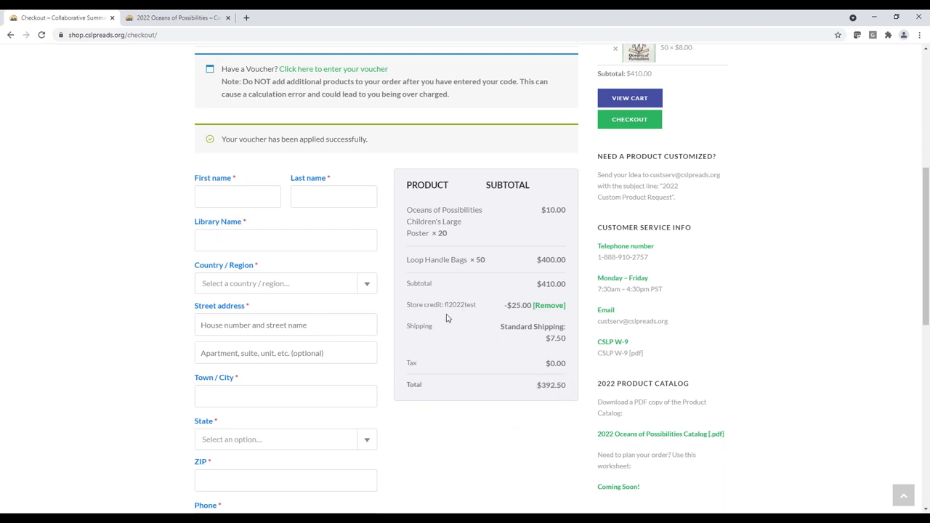
left_click_drag(532, 305, 406, 315)
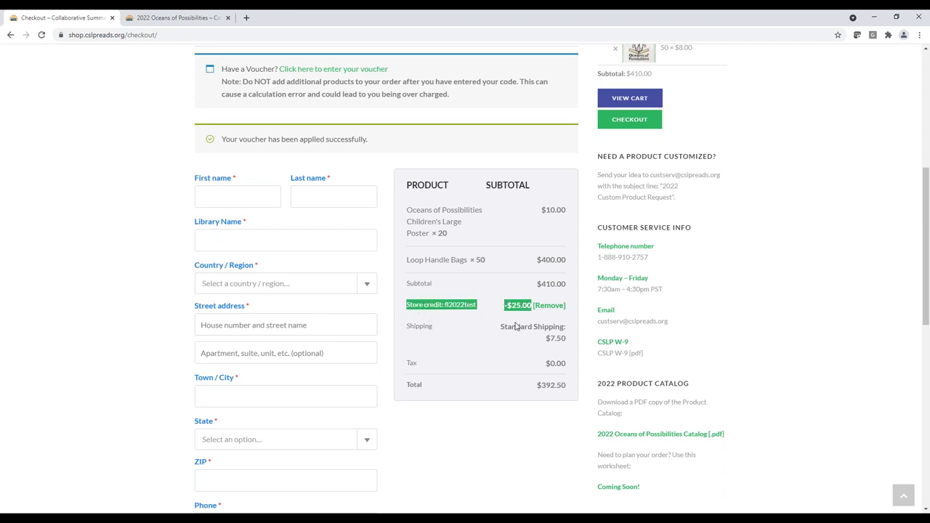
left_click(527, 347)
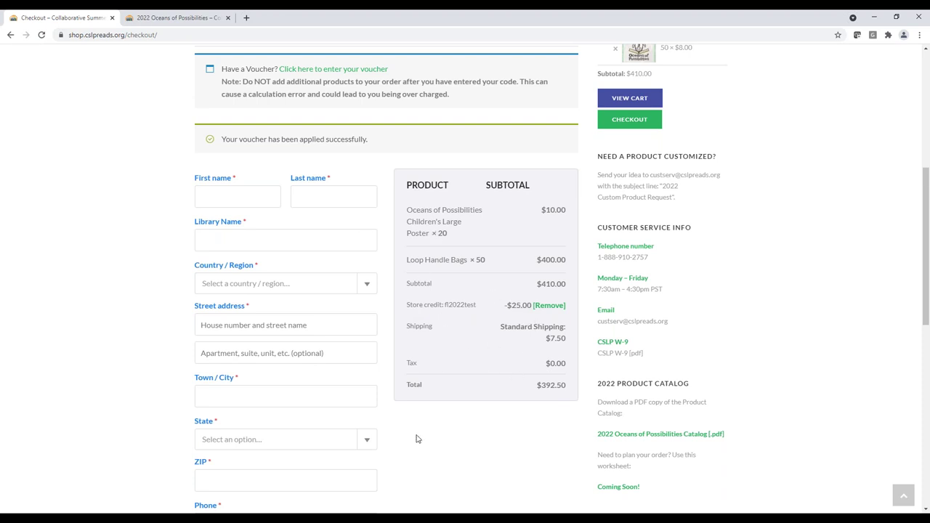
scroll(451, 359, "up", 2)
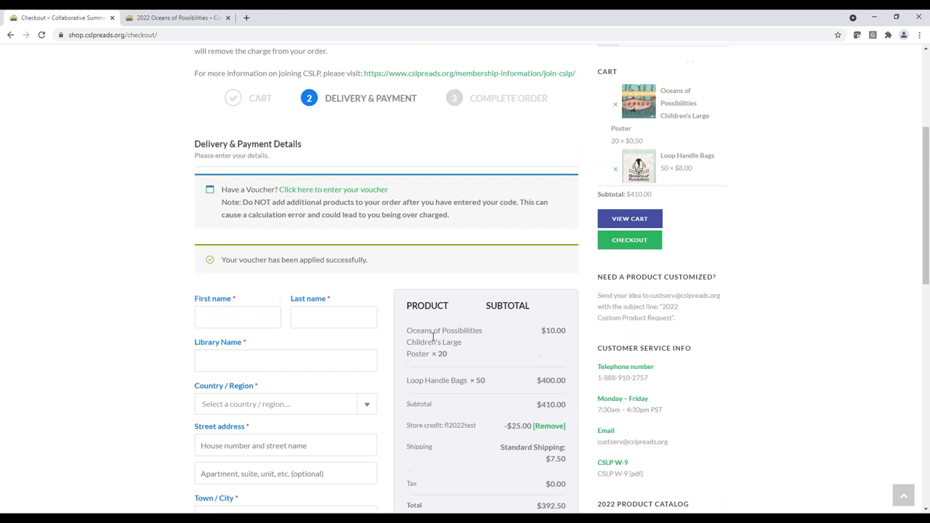
scroll(205, 355, "down", 1)
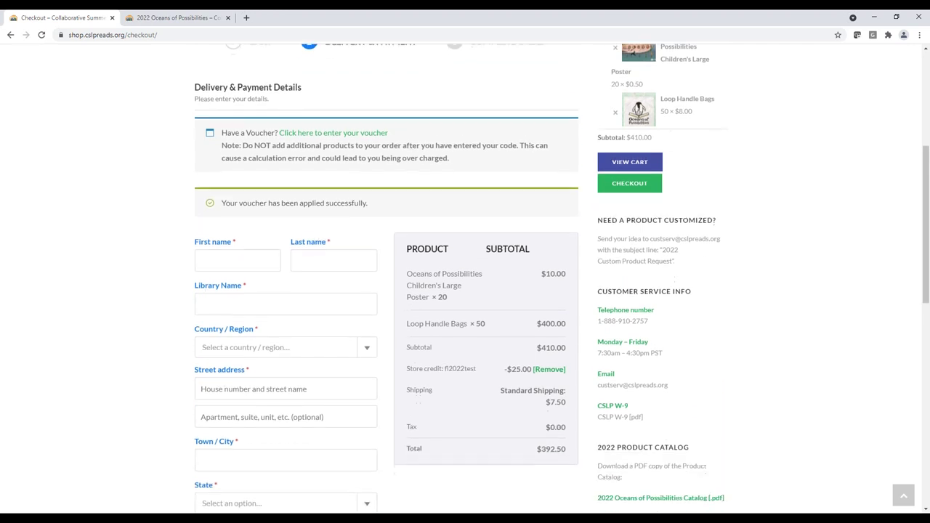
scroll(171, 316, "down", 1)
scroll(170, 316, "down", 1)
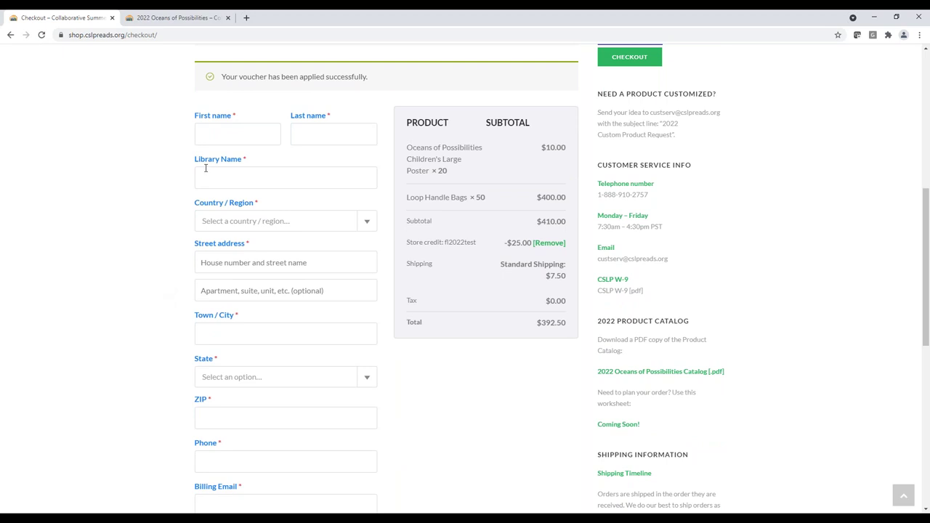
scroll(211, 232, "down", 3)
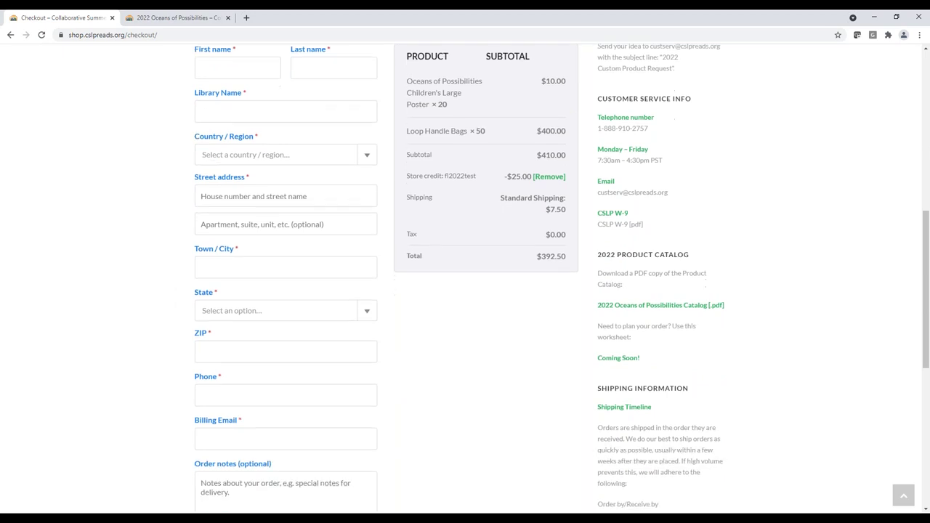
left_click_drag(277, 346, 191, 348)
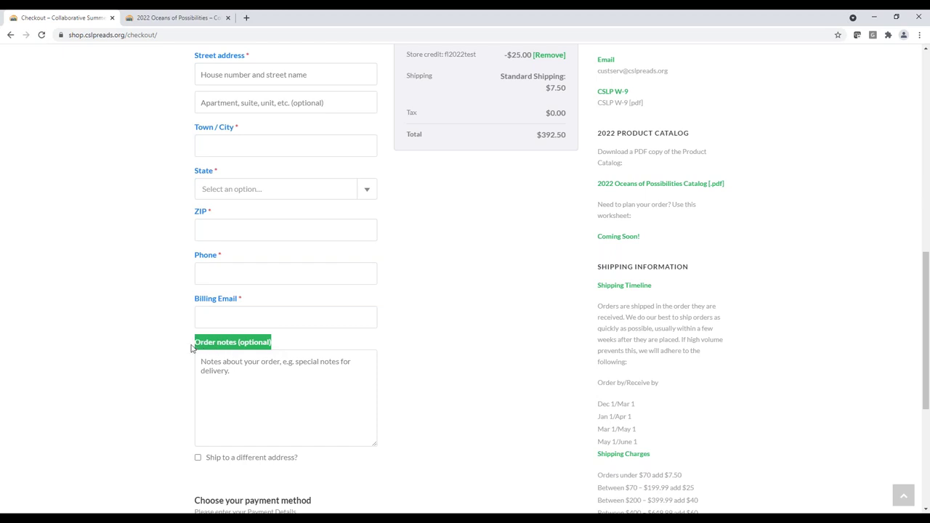
left_click(229, 371)
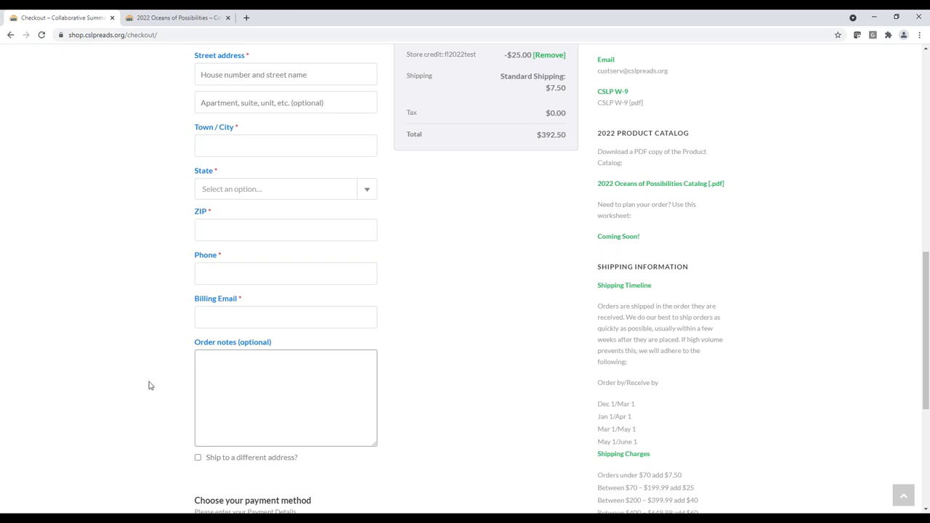
scroll(148, 384, "down", 1)
scroll(146, 385, "up", 5)
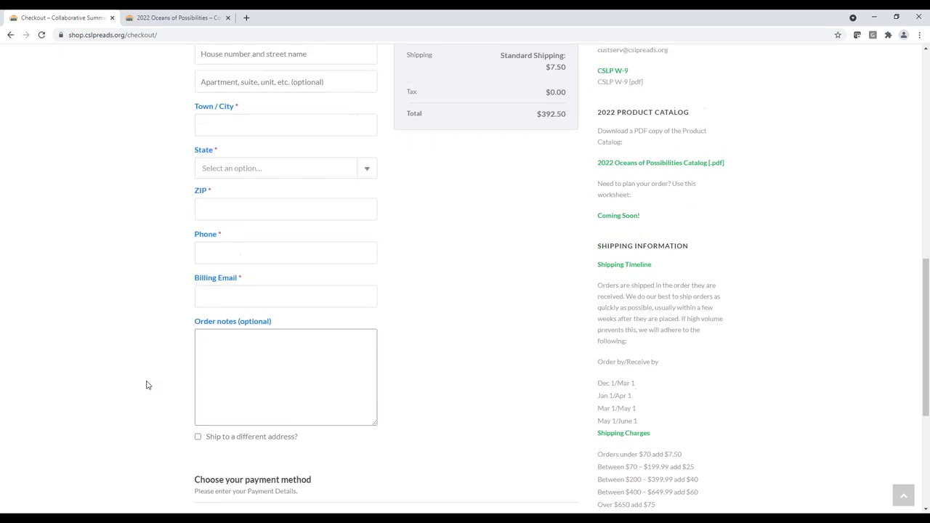
scroll(146, 384, "up", 3)
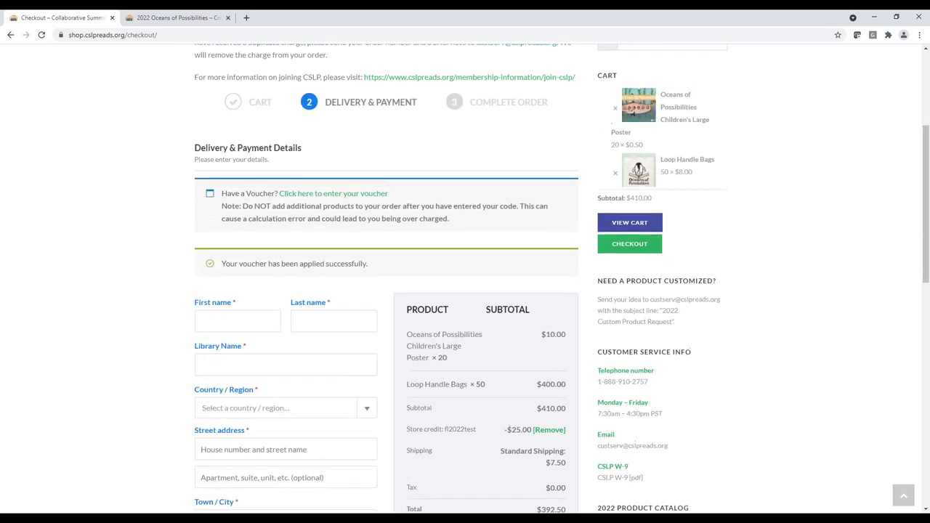
left_click(614, 289)
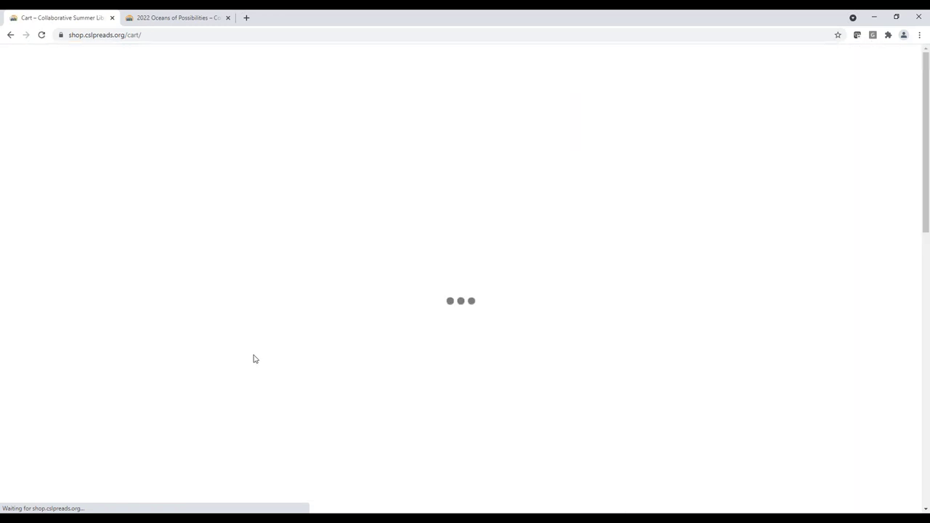
scroll(218, 367, "down", 1)
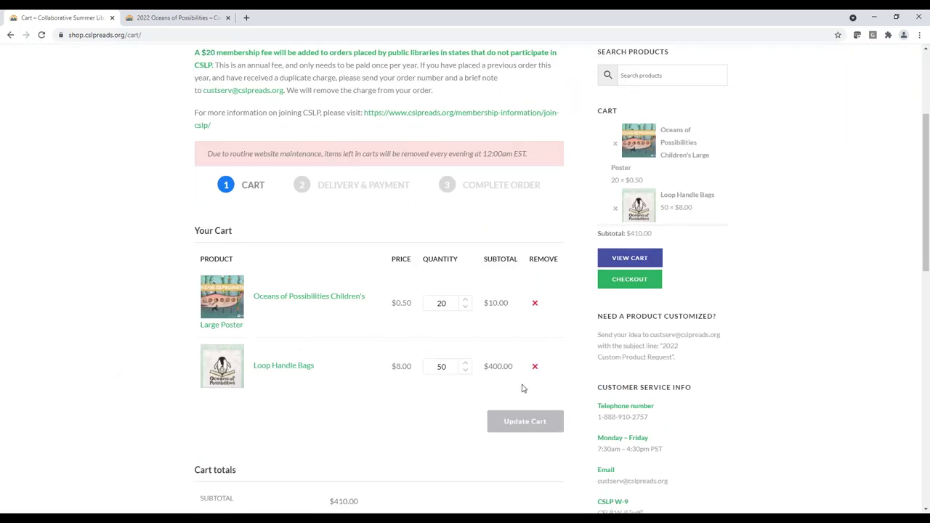
left_click(534, 366)
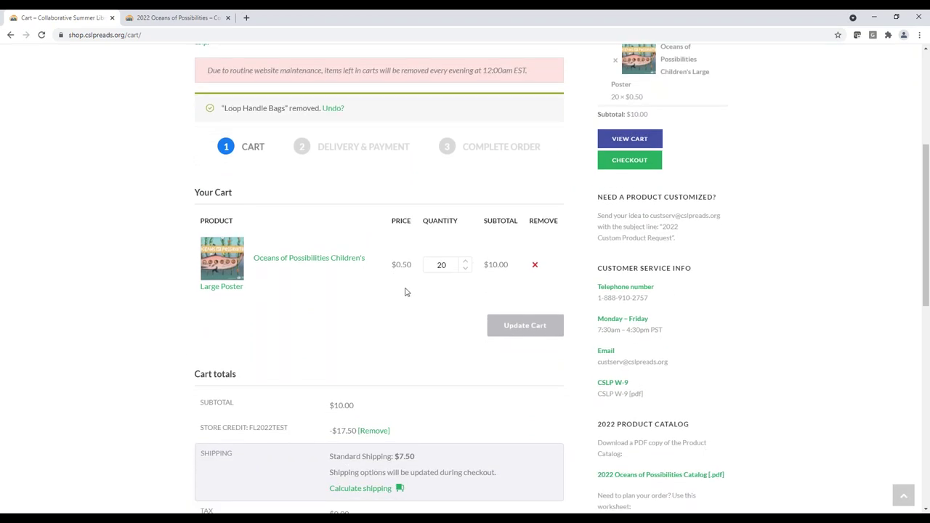
scroll(128, 353, "up", 1)
left_click_drag(530, 134, 206, 148)
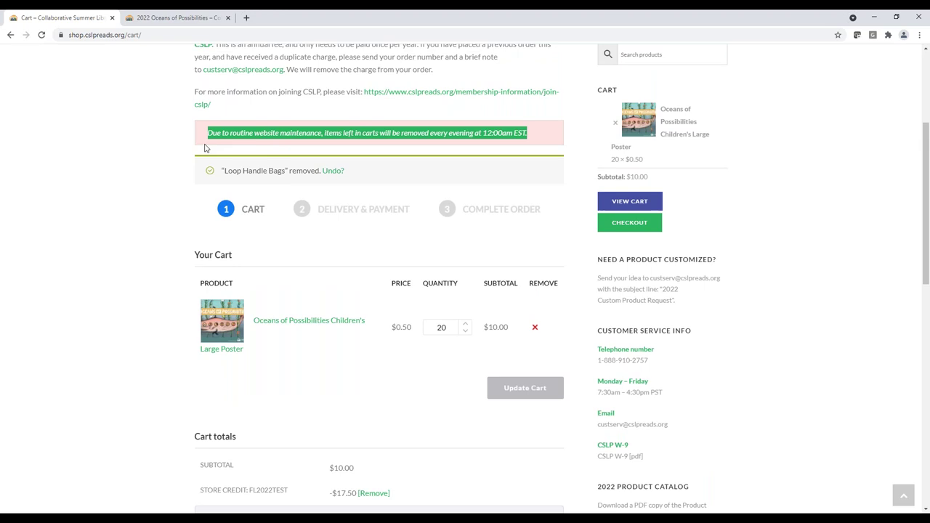
left_click(151, 164)
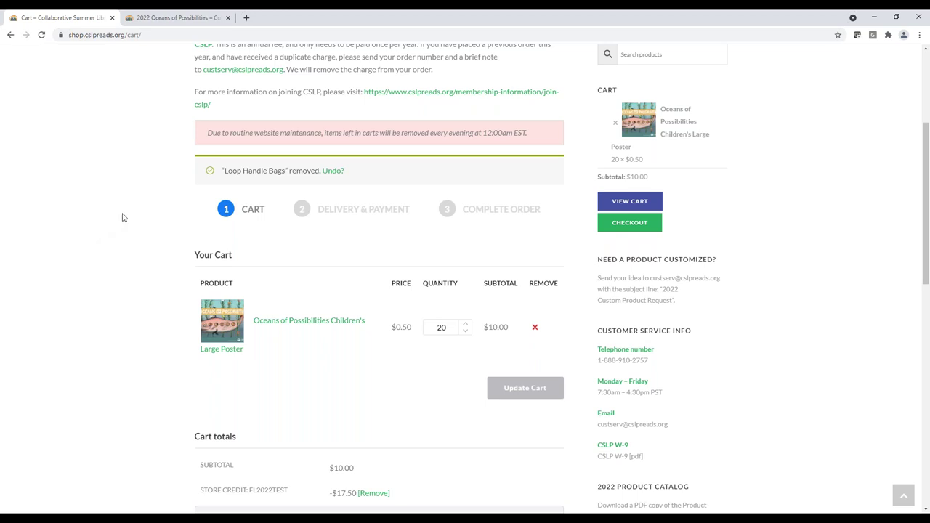
scroll(122, 221, "up", 1)
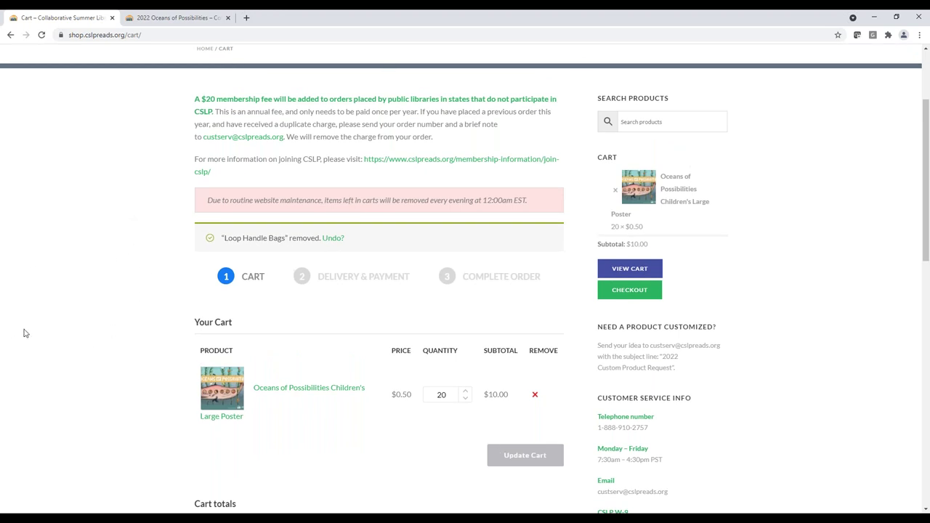
scroll(27, 333, "up", 1)
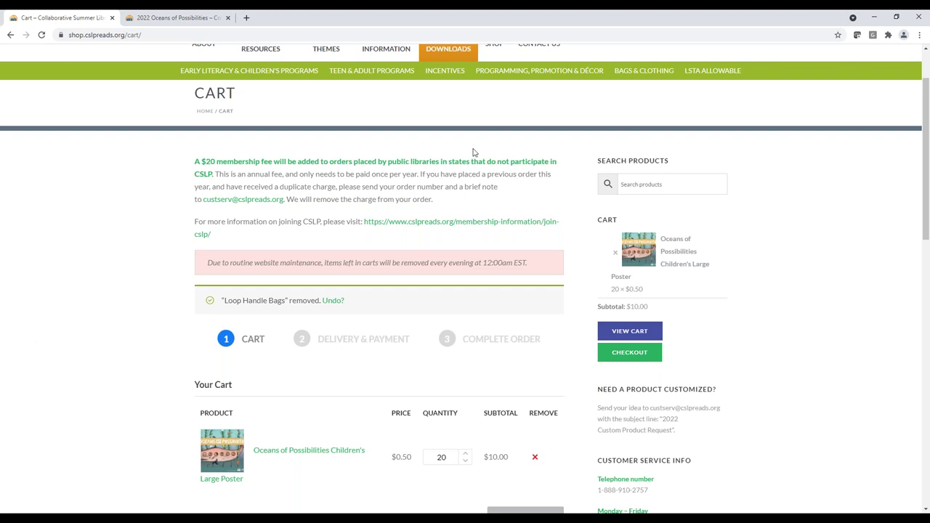
Step: Add 4 pairs of Oceans of Possibilities Socks at $7.99, raising the subtotal to $41.96
scroll(492, 150, "up", 1)
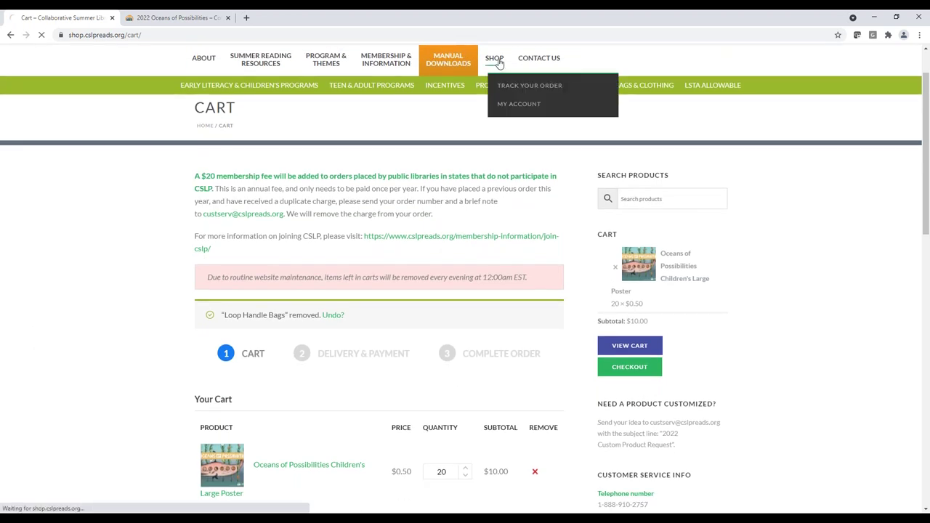
left_click(498, 64)
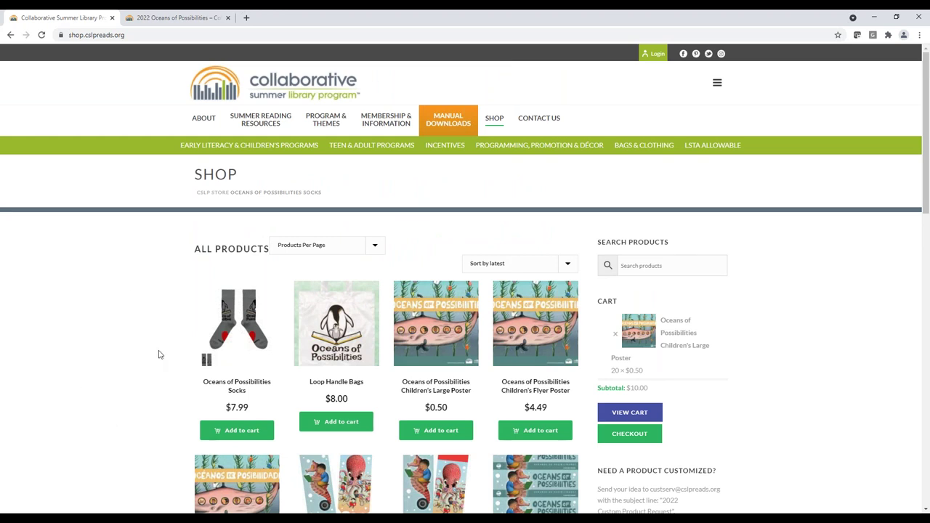
scroll(158, 353, "down", 2)
left_click(225, 238)
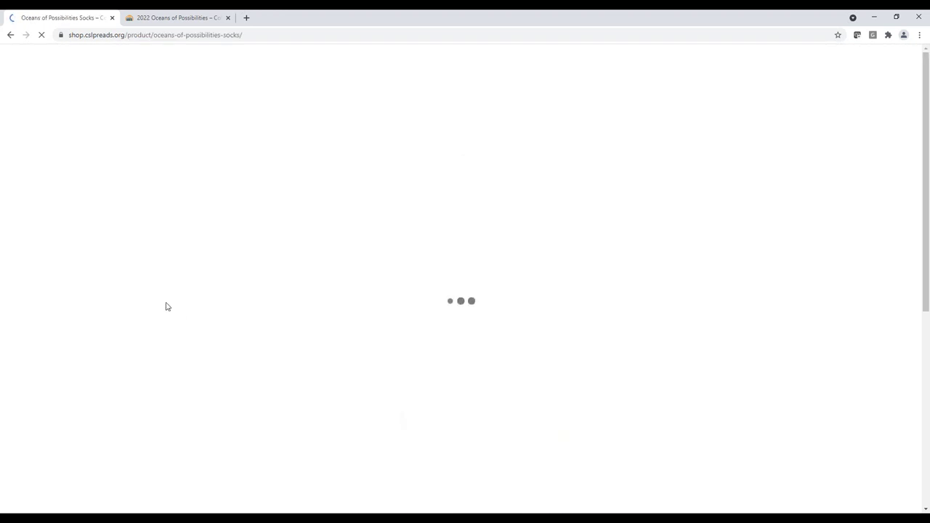
scroll(467, 331, "down", 1)
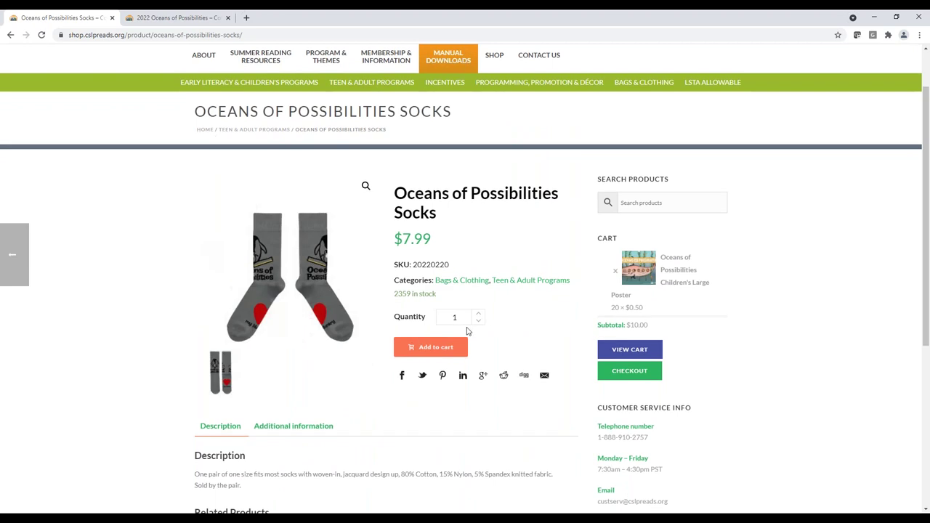
left_click(480, 318)
left_click(440, 348)
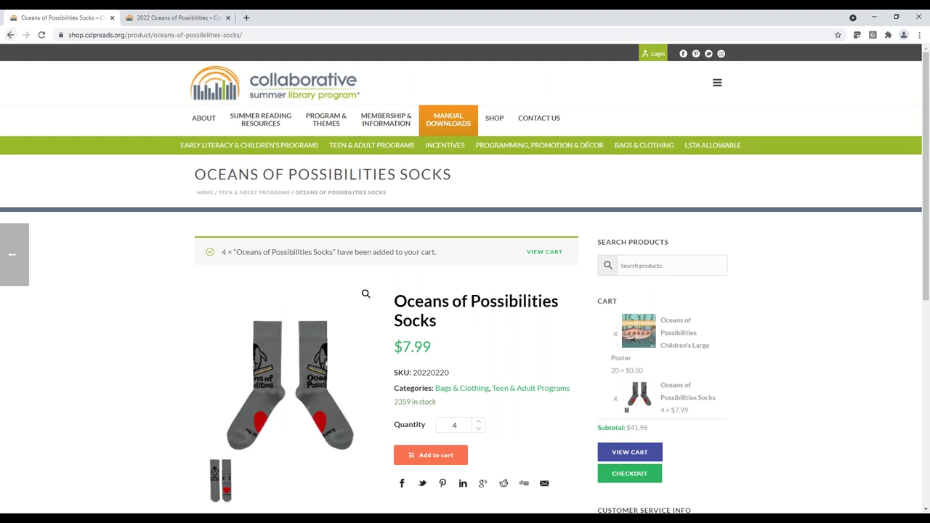
left_click(497, 119)
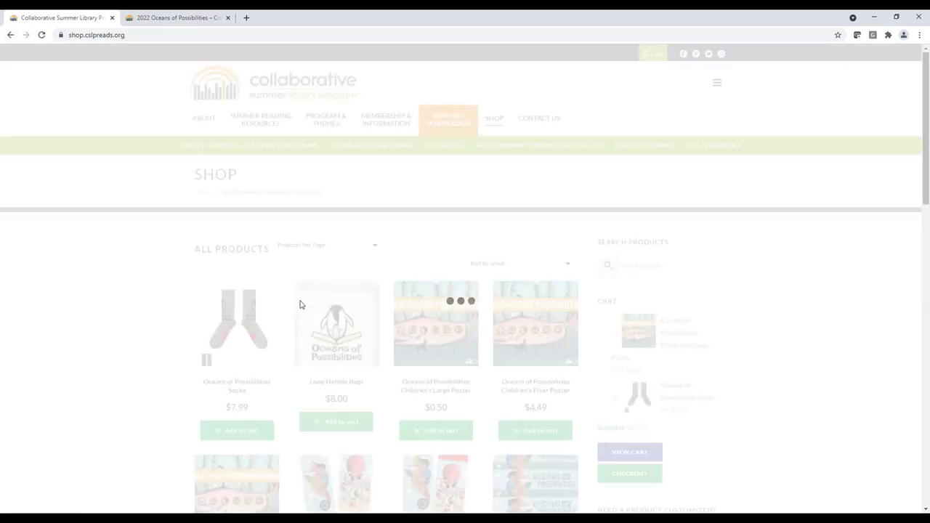
Step: Search 'squid hats' and add 2 Squid Hats at $23.00 each, bringing the subtotal to $87.96
scroll(236, 331, "down", 1)
scroll(148, 309, "down", 4)
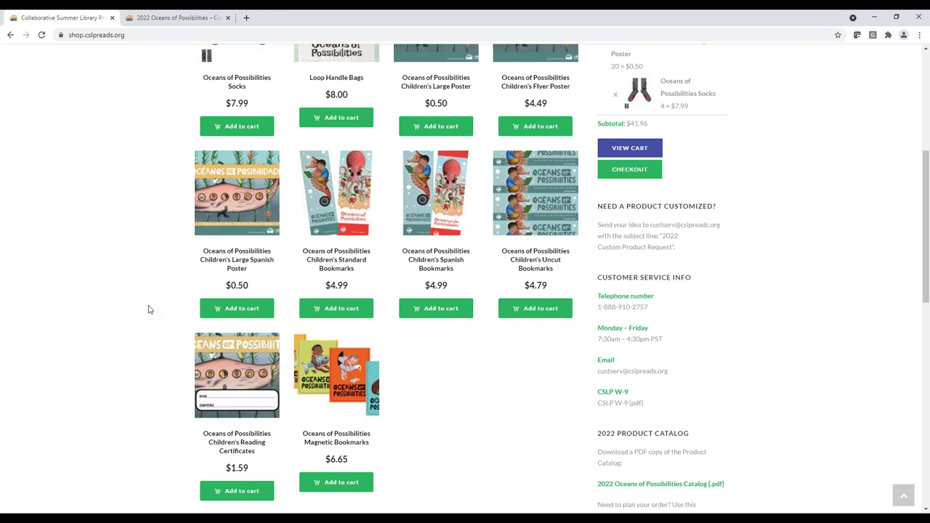
scroll(148, 309, "up", 3)
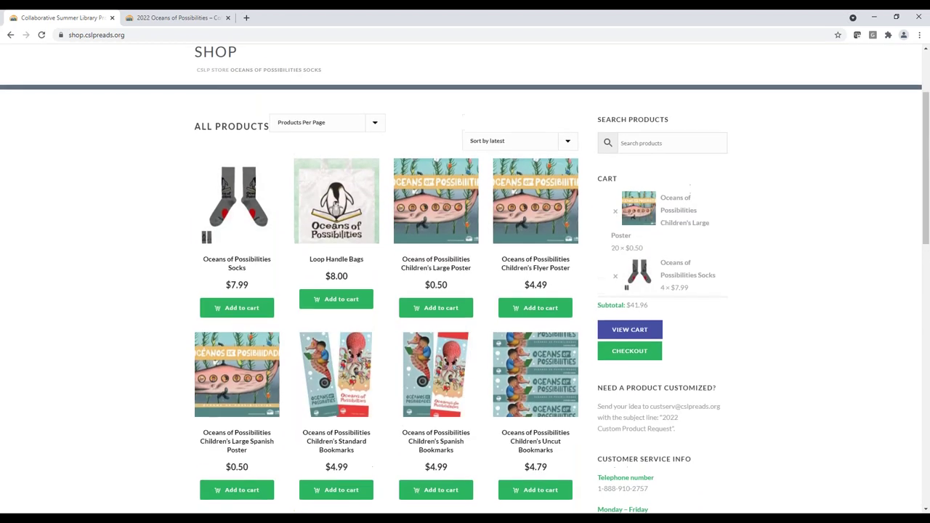
left_click(672, 146)
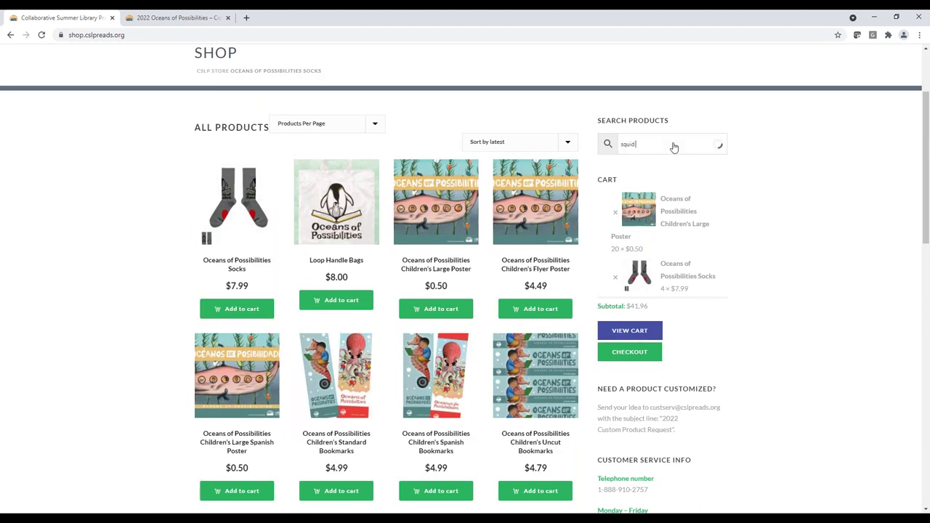
type("squid hats")
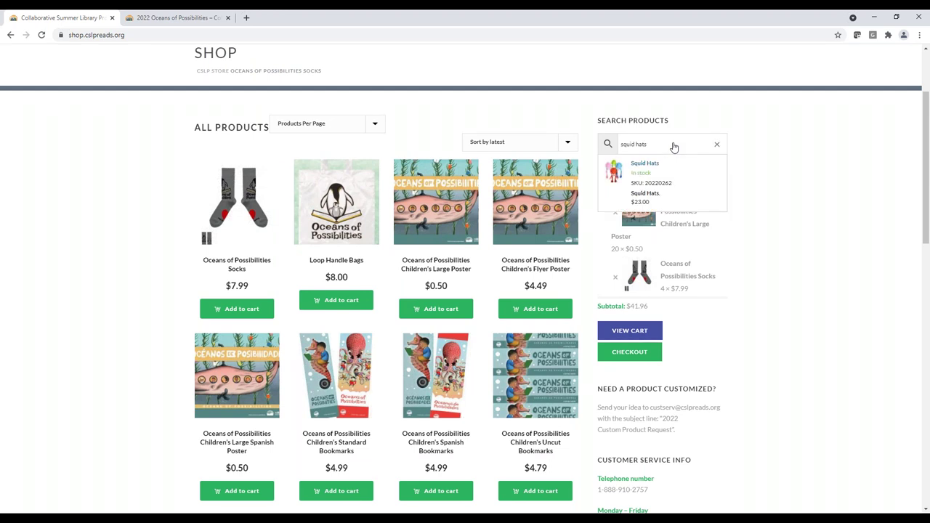
left_click(643, 164)
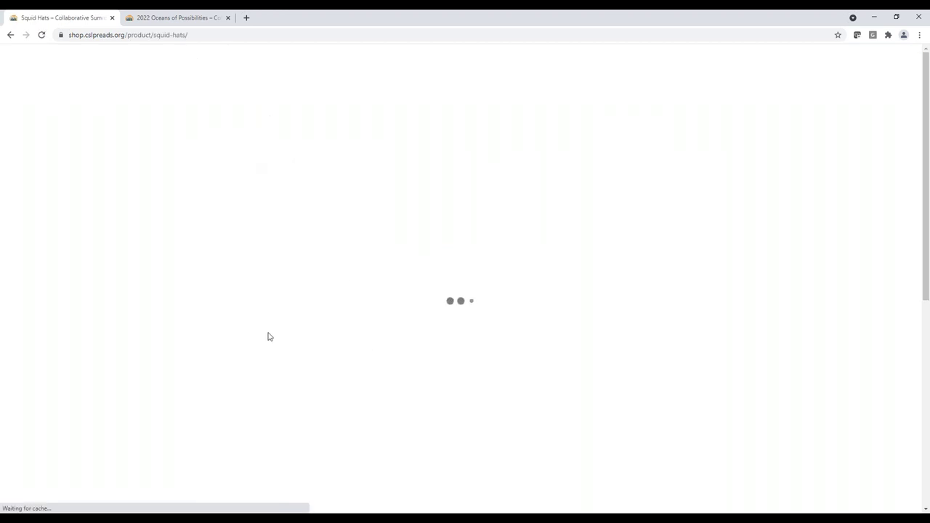
scroll(187, 384, "down", 1)
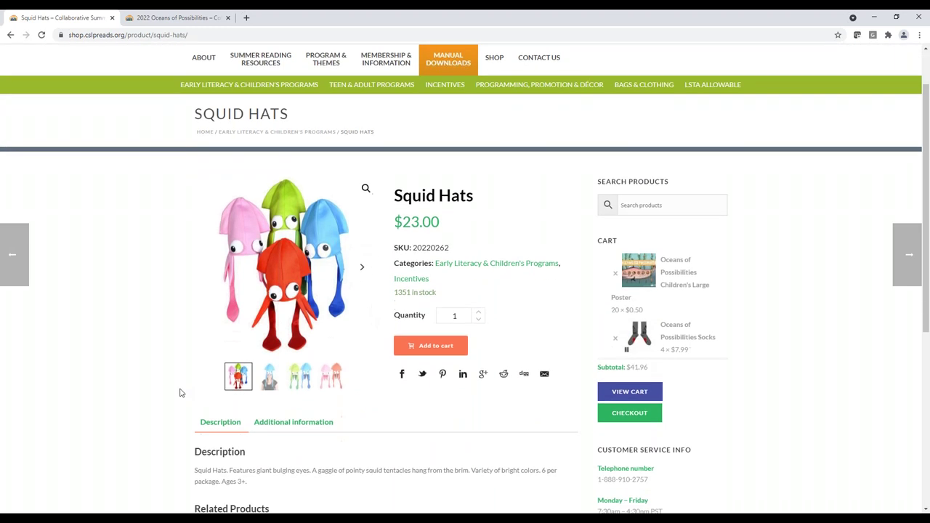
left_click(269, 374)
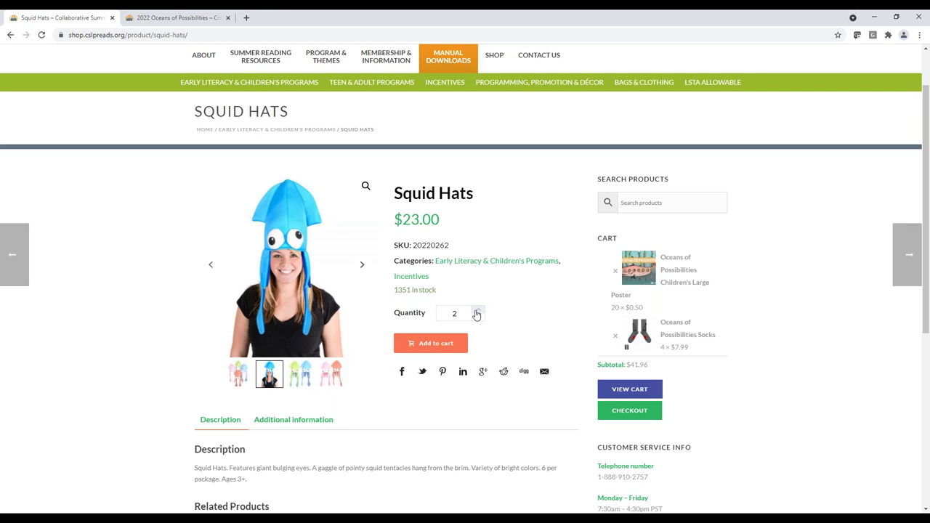
left_click(428, 344)
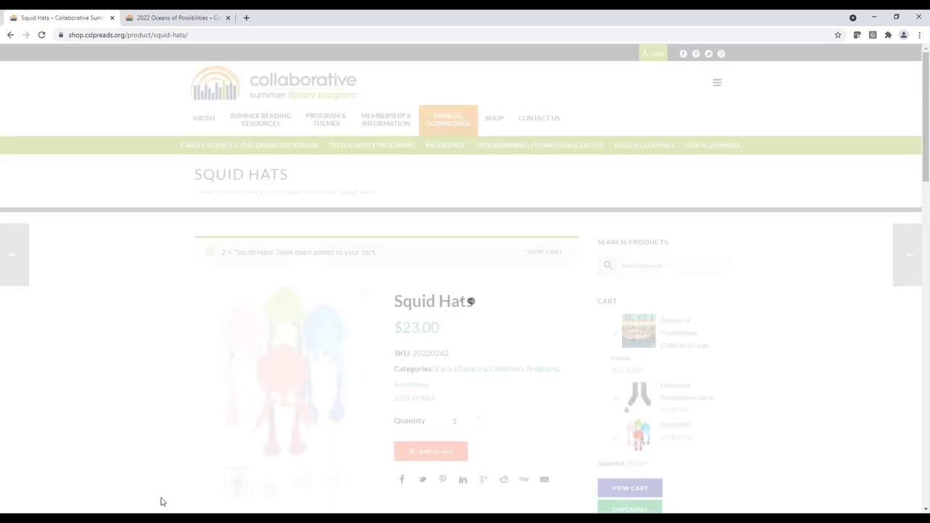
scroll(544, 432, "down", 1)
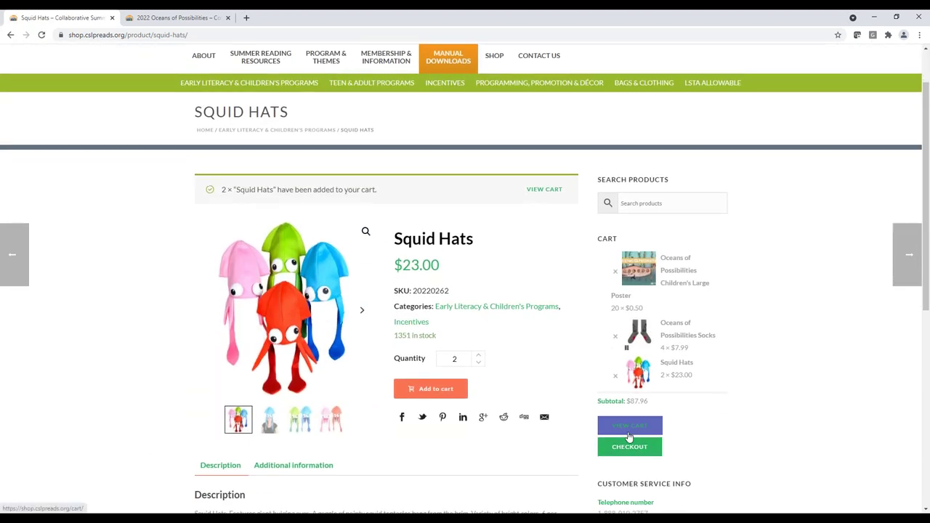
Step: At checkout, re-apply the saved Florida voucher code to the three-item order
left_click(614, 450)
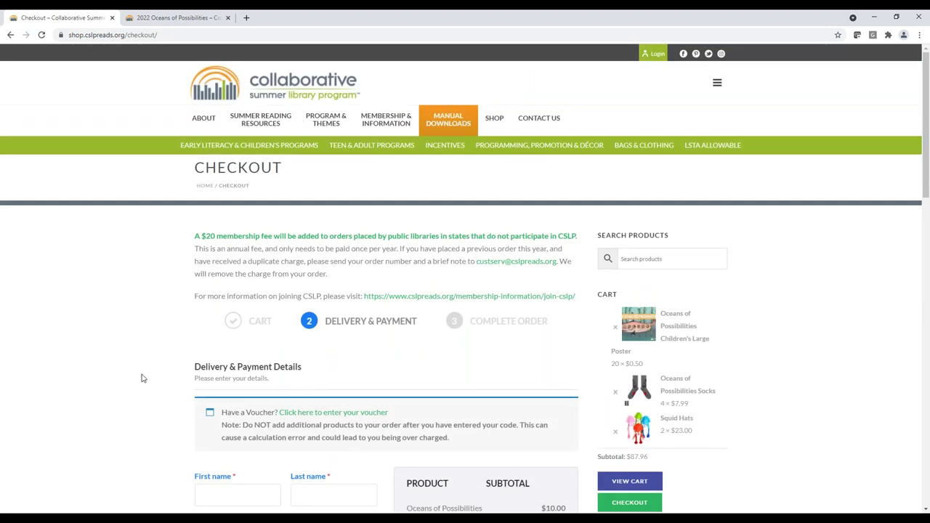
scroll(142, 378, "down", 4)
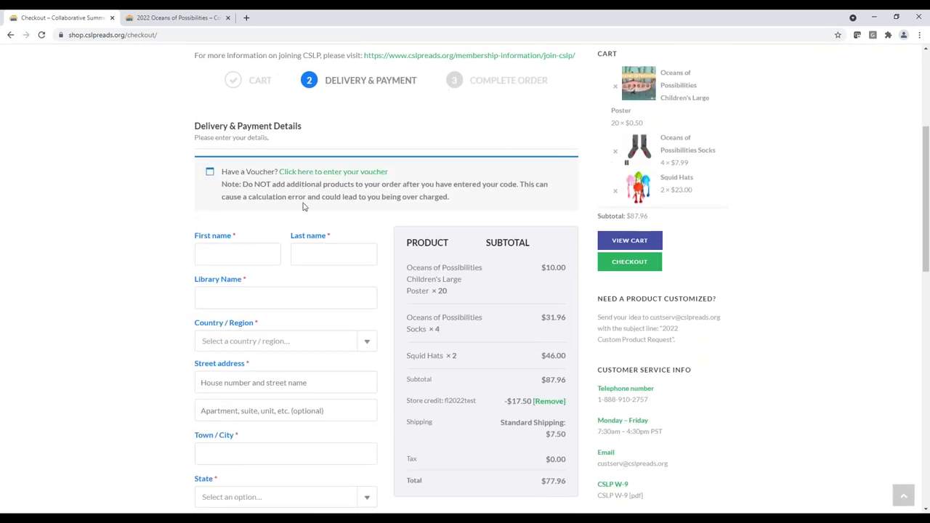
left_click(303, 172)
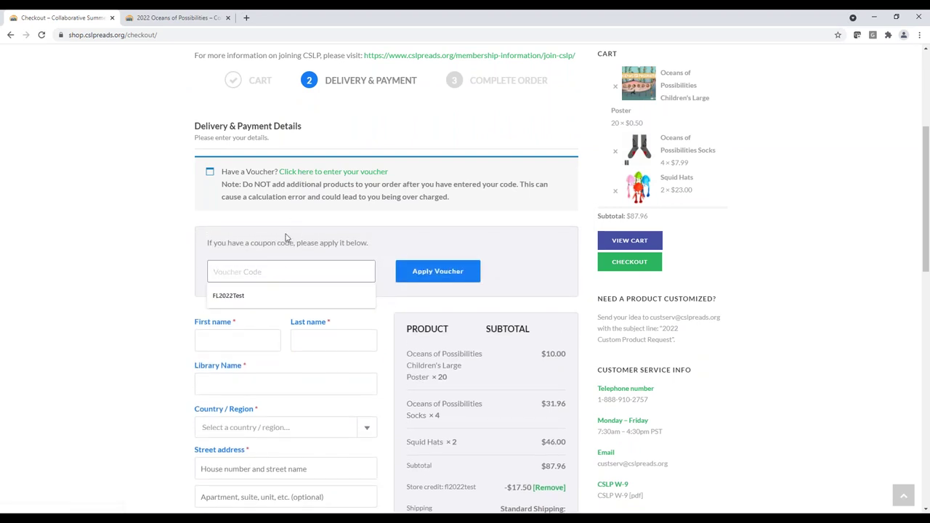
scroll(285, 238, "down", 1)
left_click(256, 208)
left_click(235, 234)
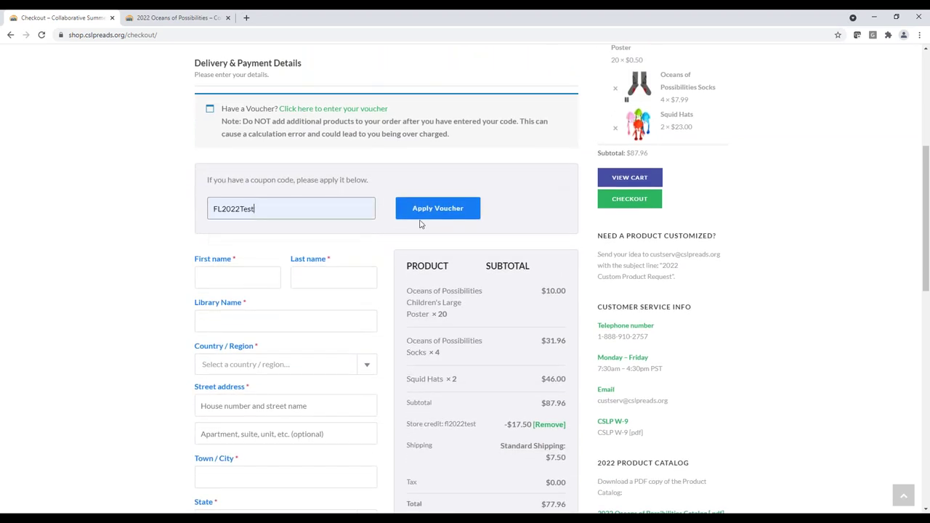
left_click(399, 213)
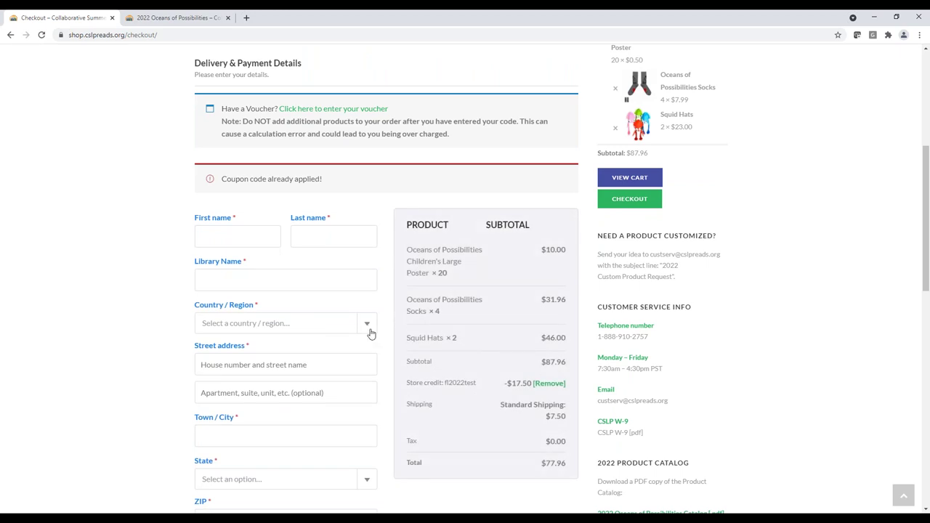
scroll(390, 336, "down", 1)
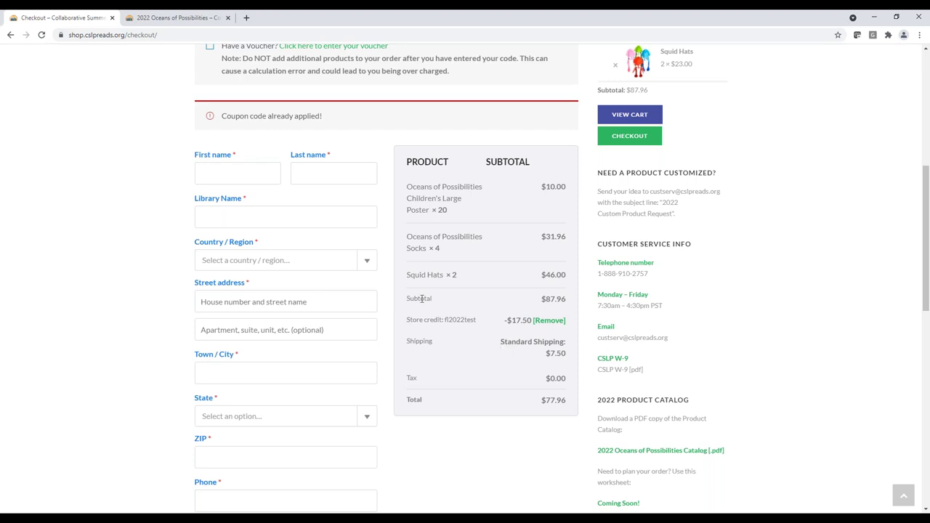
Step: Highlight the $77.96 total, the socks and squid hats lines, and the -$17.50 store credit
left_click_drag(567, 404, 401, 404)
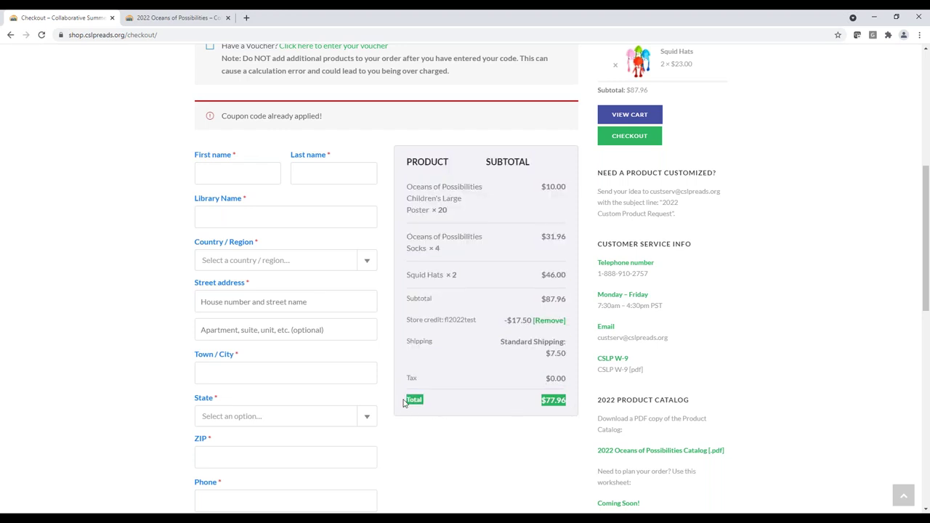
left_click(492, 409)
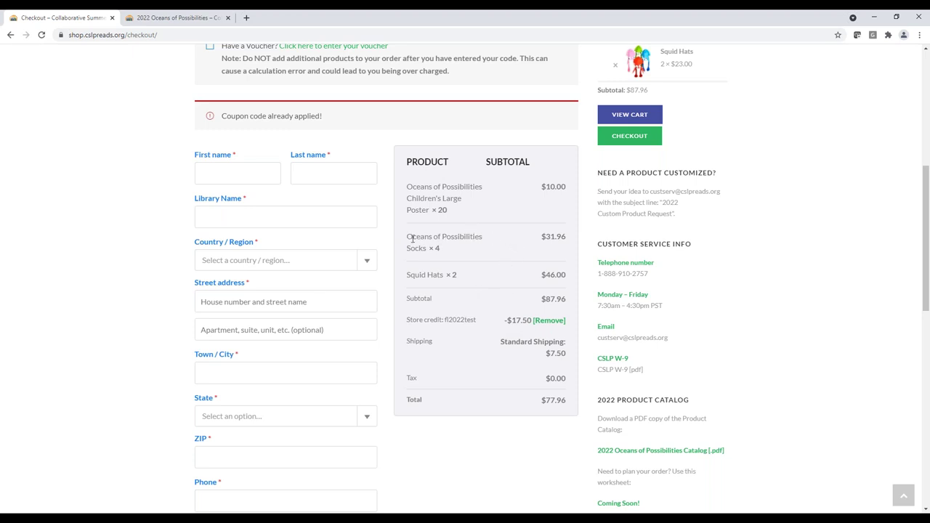
left_click_drag(412, 238, 550, 275)
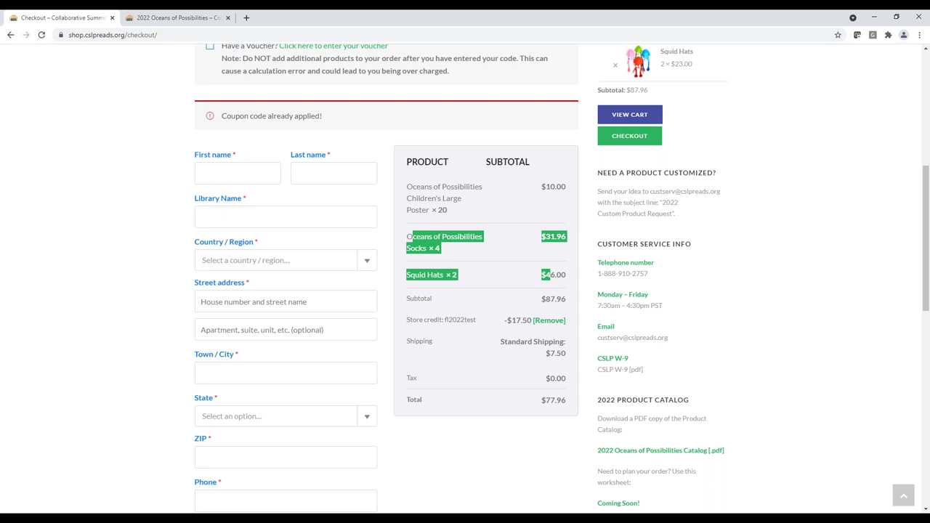
left_click(498, 292)
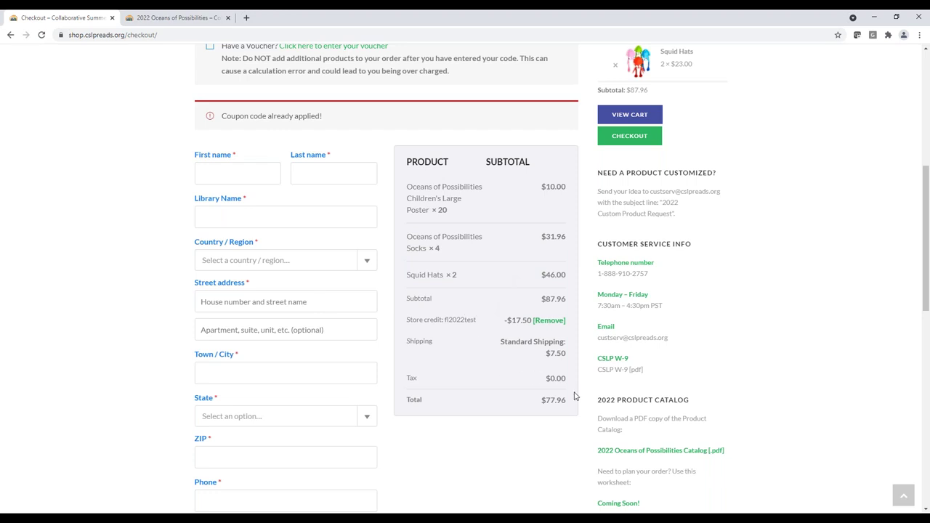
left_click_drag(407, 326, 528, 325)
left_click(528, 325)
left_click_drag(569, 404, 409, 398)
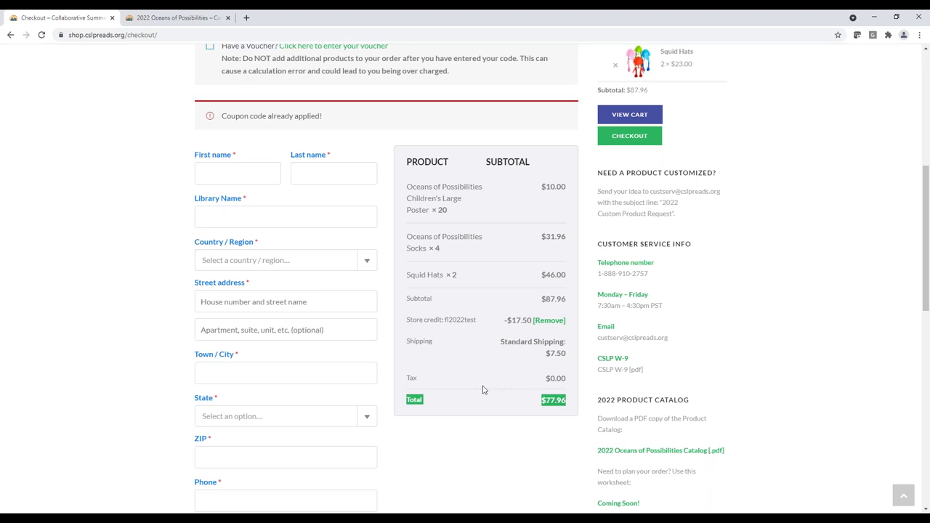
scroll(482, 390, "up", 1)
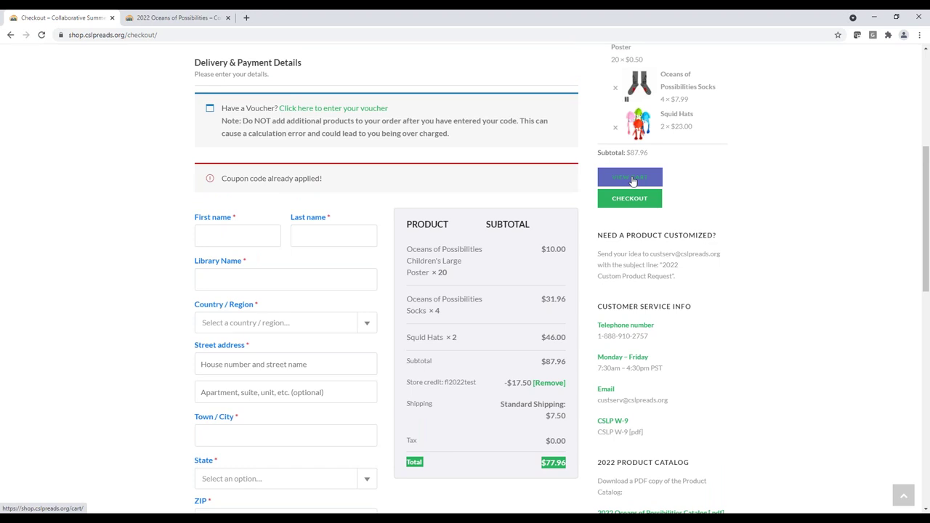
Step: Remove the Squid Hats and Oceans of Possibilities Socks, leaving 20 posters at a $10.00 subtotal
left_click(632, 181)
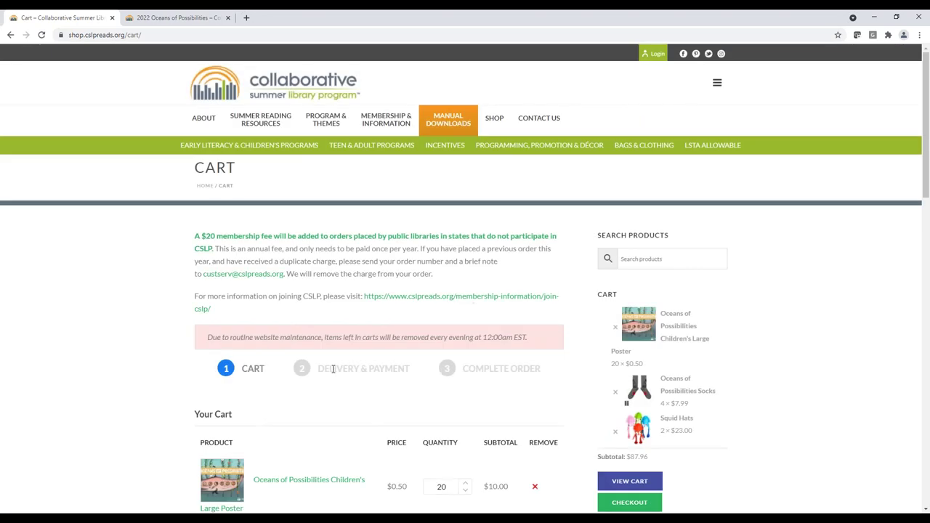
scroll(332, 357, "down", 4)
left_click(535, 296)
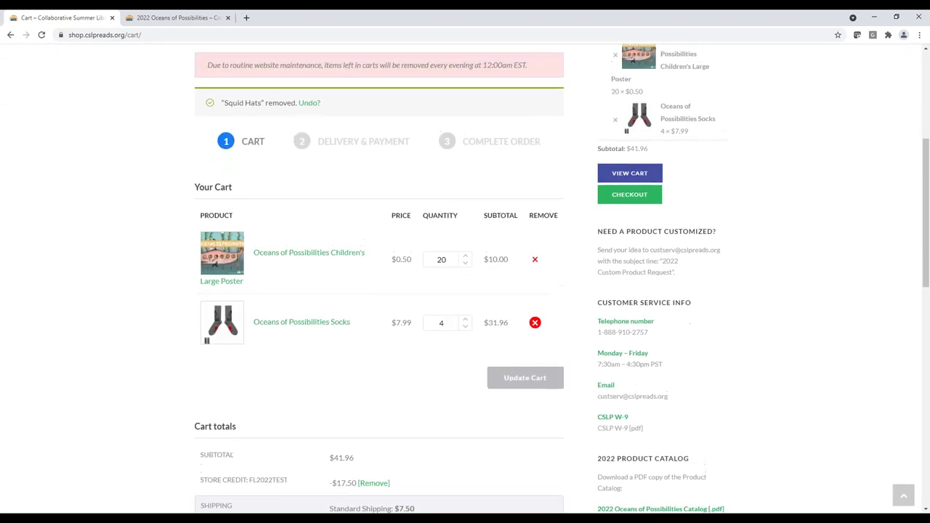
left_click(535, 327)
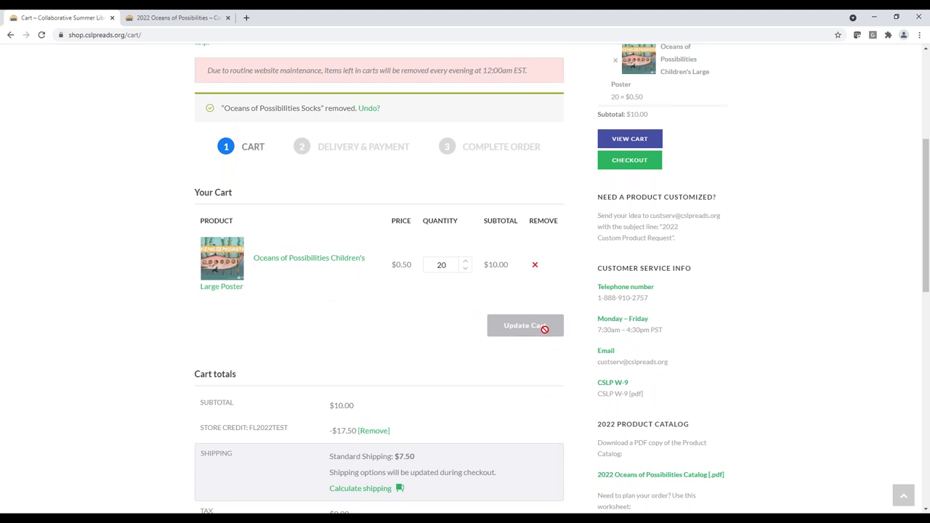
scroll(516, 347, "up", 1)
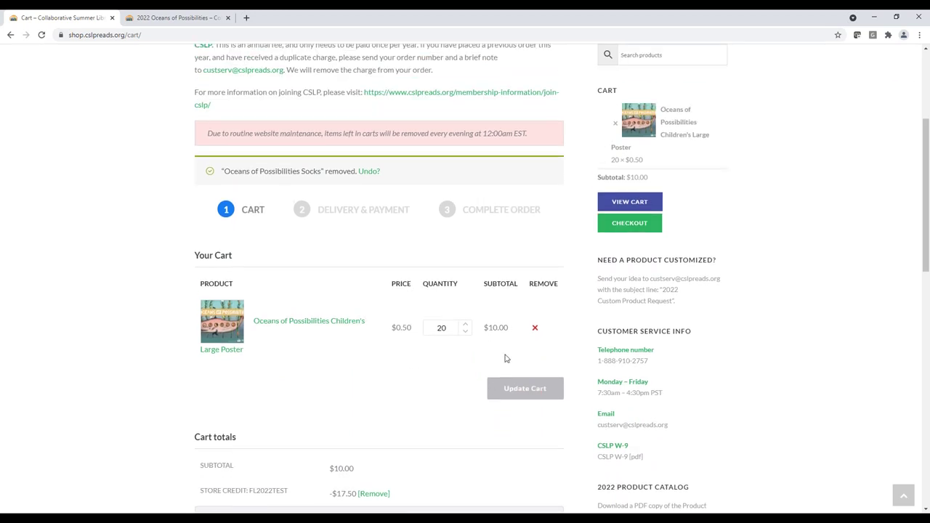
scroll(298, 284, "up", 2)
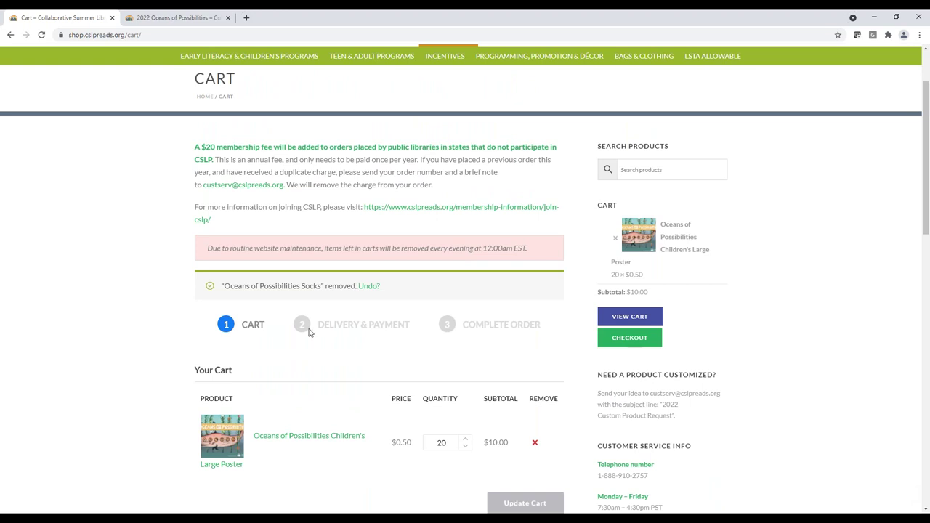
Step: From LSTA Allowable > Florida, add 2 Magnetic Bookmarks packs at $6.65, making the subtotal $23.30
left_click(708, 64)
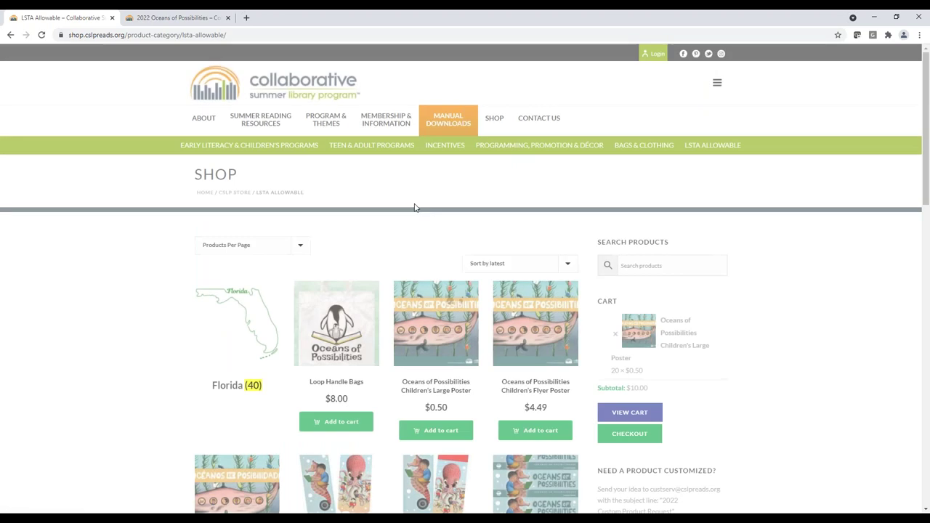
left_click(258, 331)
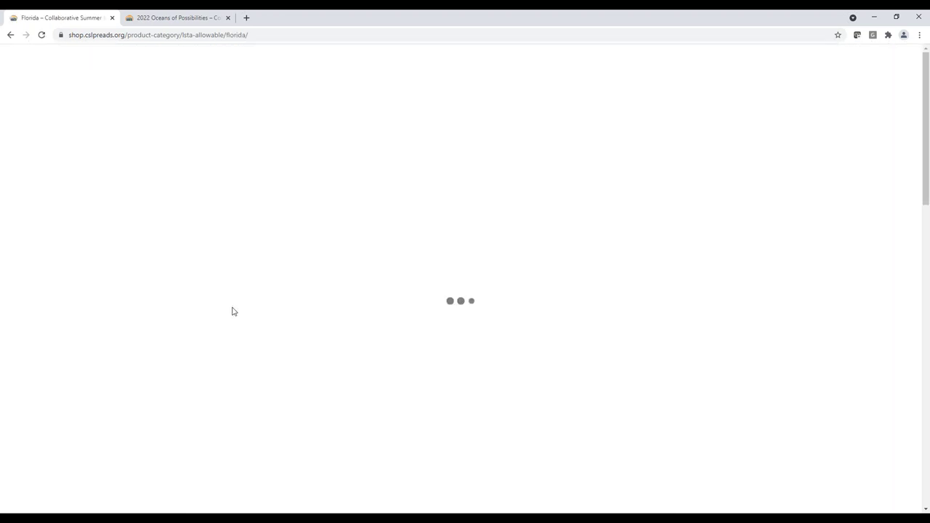
scroll(143, 321, "down", 4)
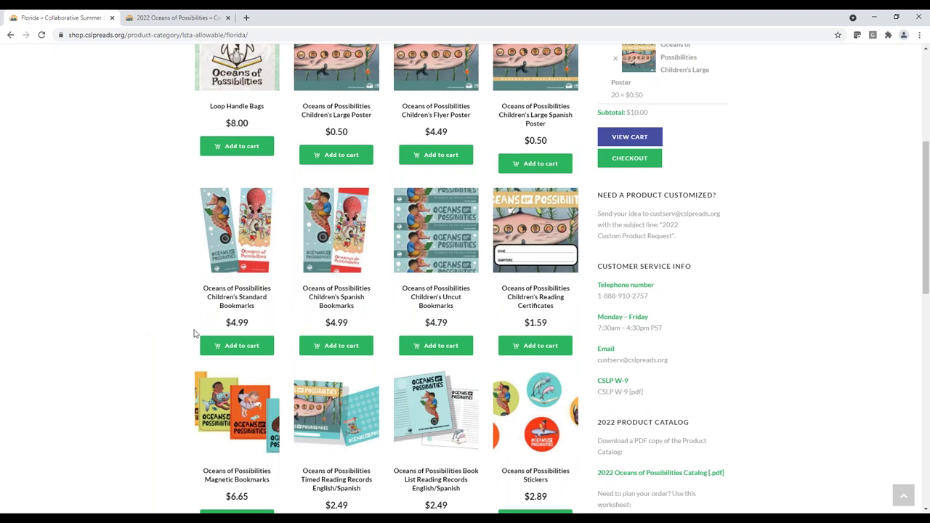
left_click(236, 399)
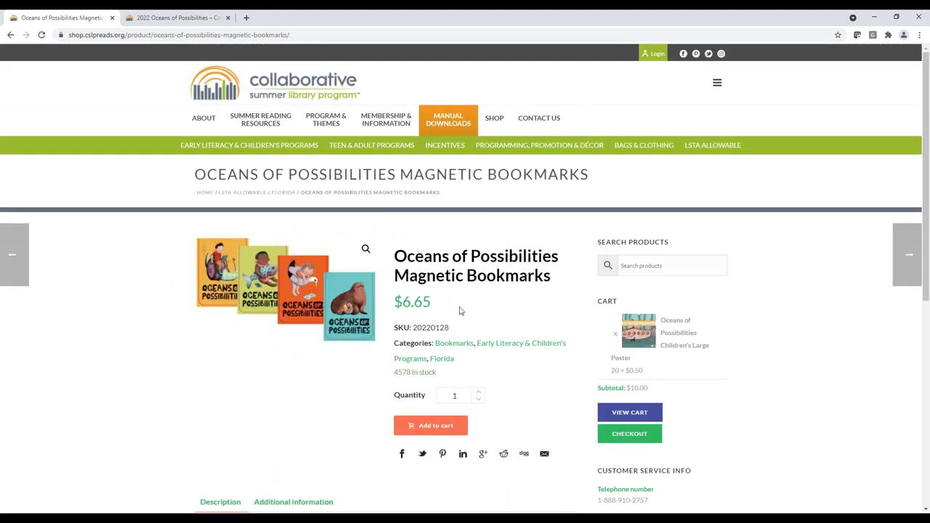
scroll(459, 312, "down", 1)
left_click_drag(459, 337, 447, 339)
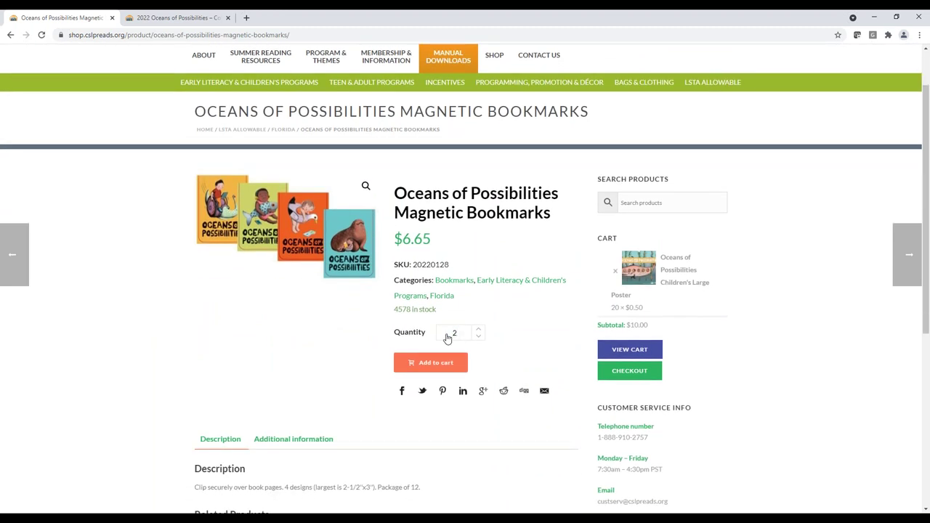
left_click(411, 363)
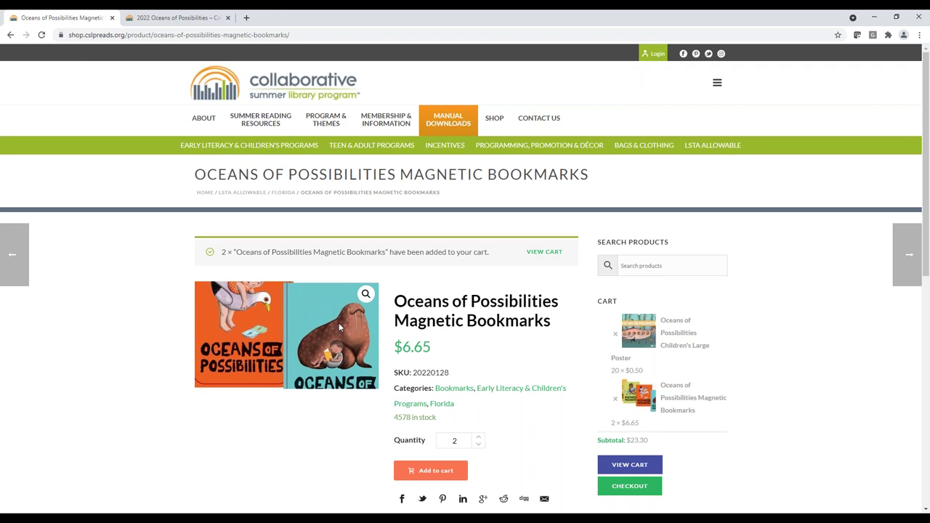
Step: Add one pack of Oceans of Possibilities Buttons from the Florida listing to the cart
left_click(11, 35)
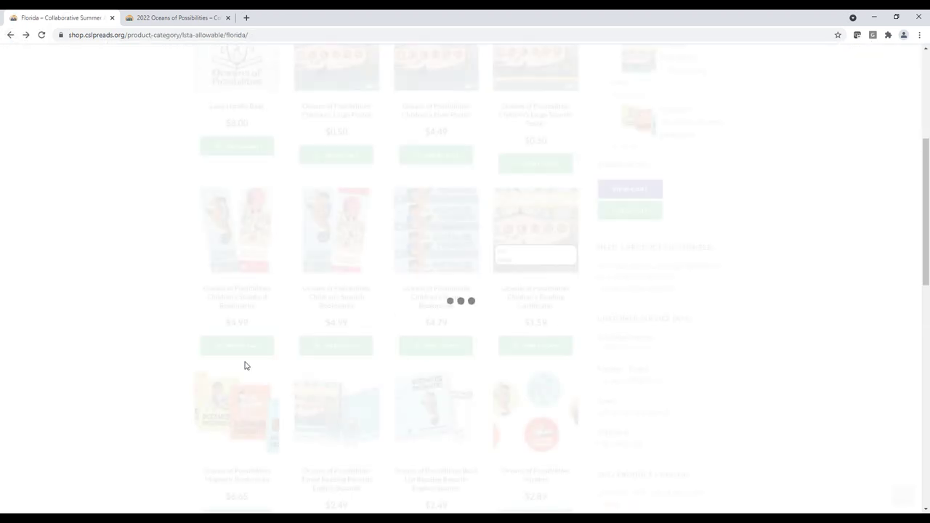
scroll(218, 384, "down", 2)
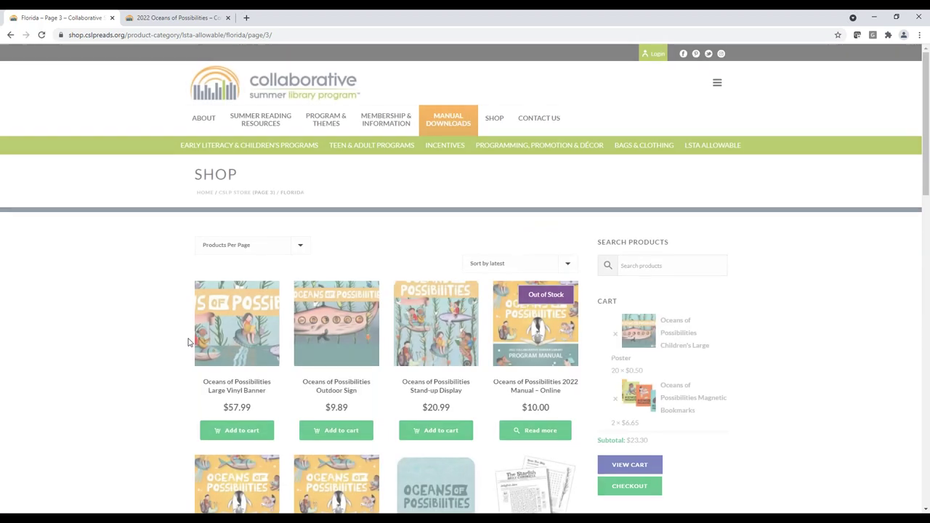
scroll(147, 331, "down", 1)
scroll(147, 330, "down", 3)
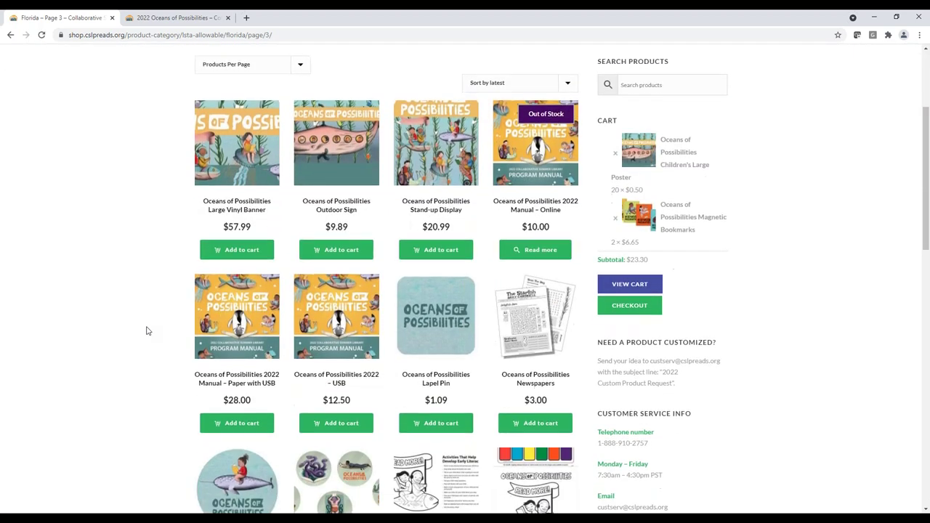
scroll(146, 331, "down", 1)
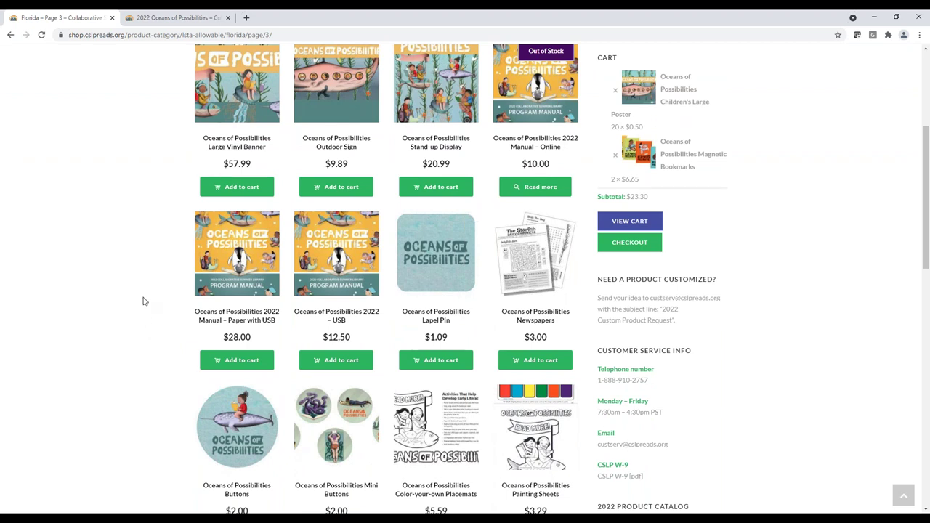
scroll(143, 301, "down", 1)
left_click(233, 382)
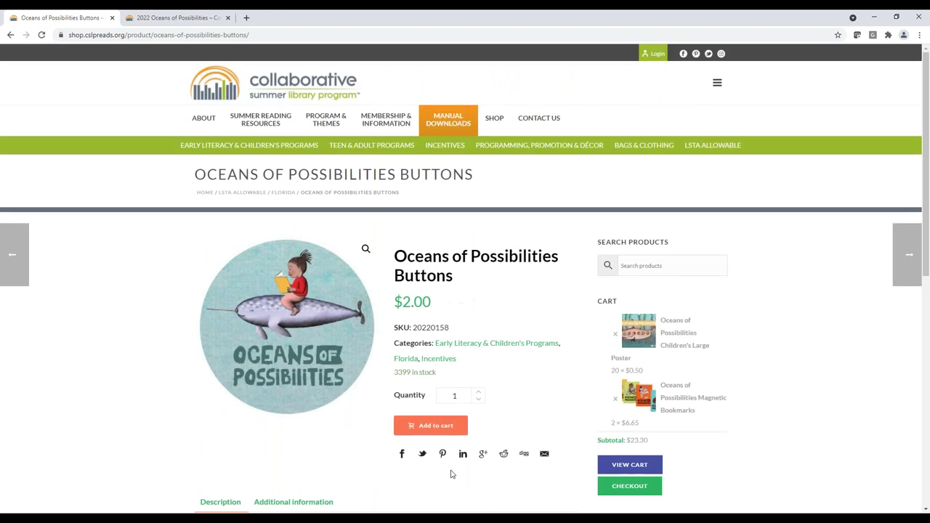
left_click(441, 427)
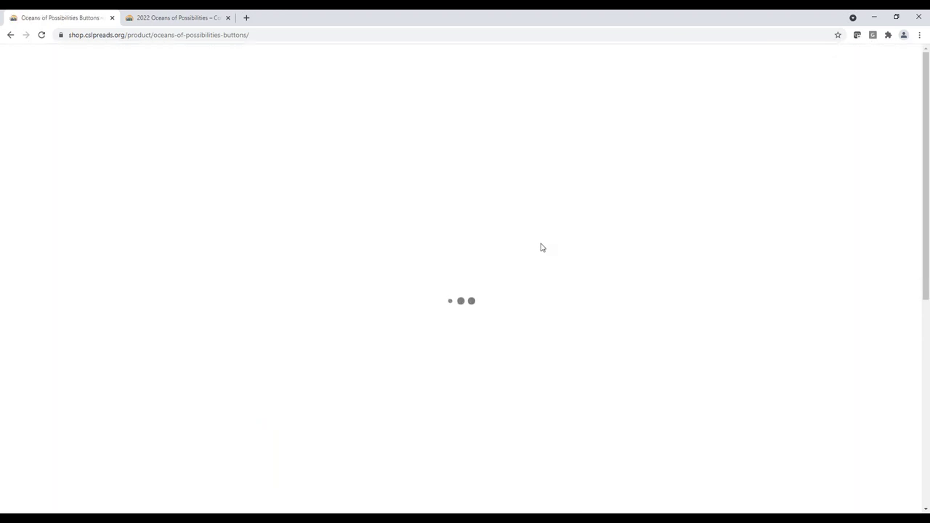
Step: Remove the Buttons in the cart, returning the subtotal to $23.30
scroll(599, 400, "down", 1)
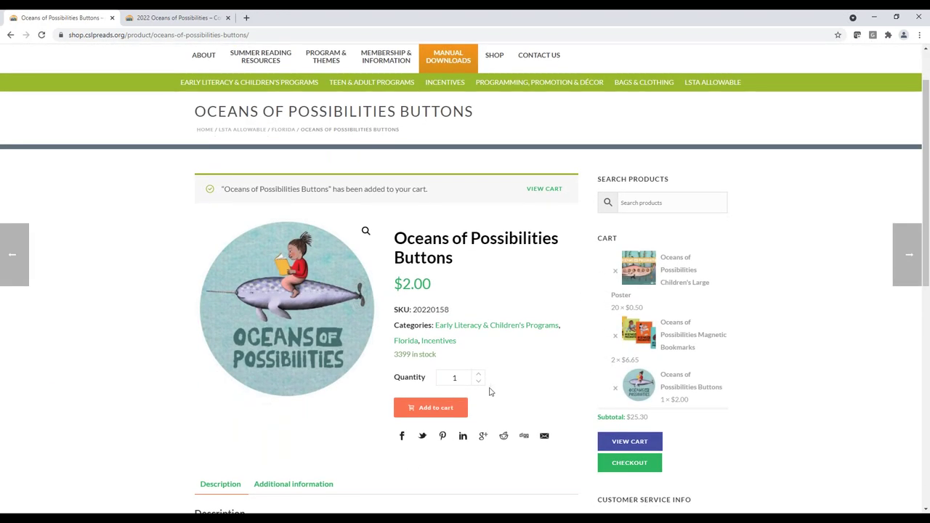
left_click(642, 445)
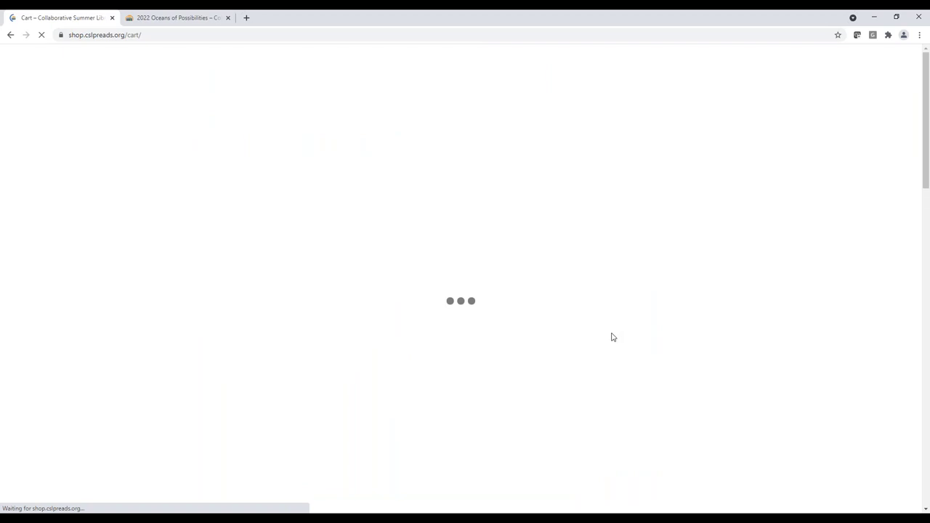
scroll(473, 364, "down", 4)
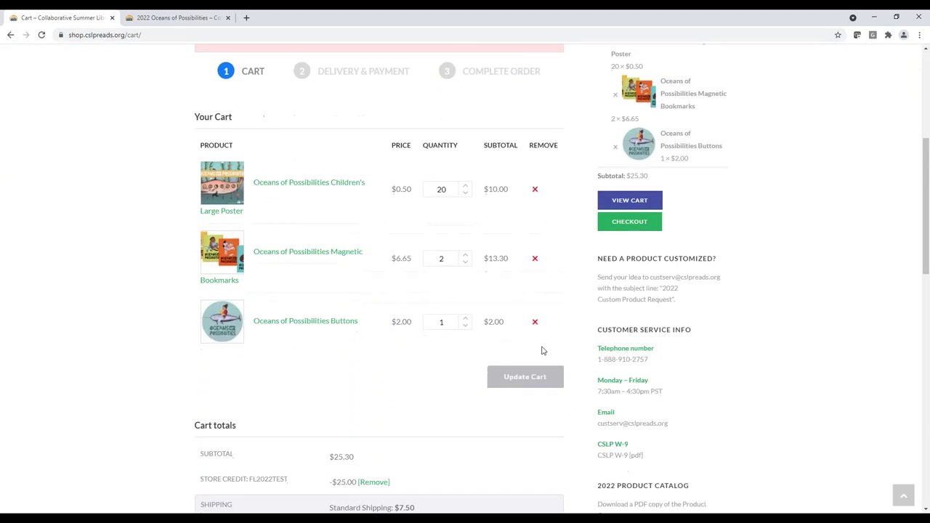
left_click(534, 323)
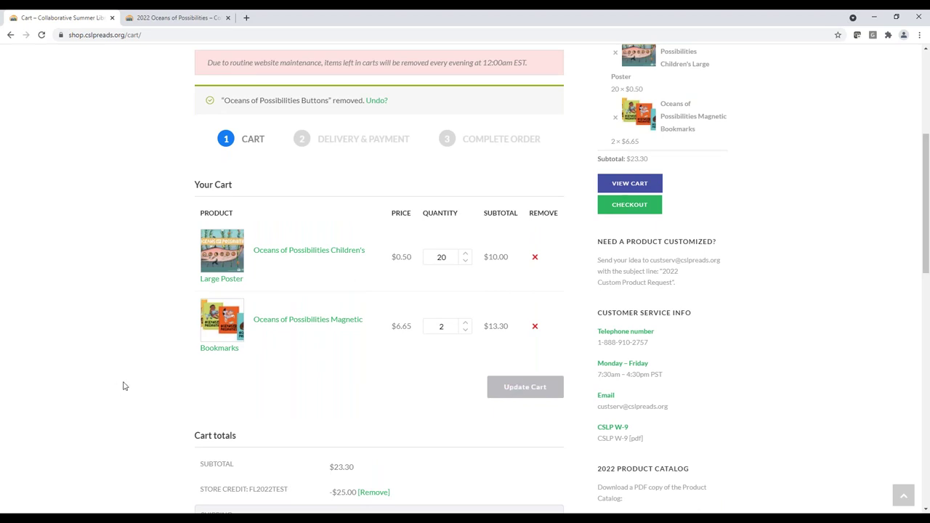
Step: Proceed to checkout and re-apply the saved Florida voucher code for a -$25.00 credit
scroll(120, 386, "down", 2)
scroll(123, 386, "down", 1)
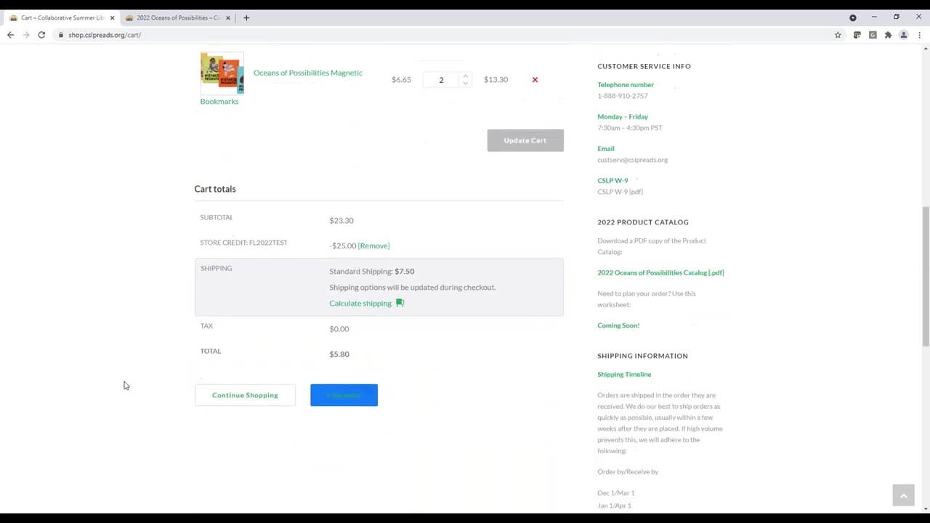
left_click(325, 397)
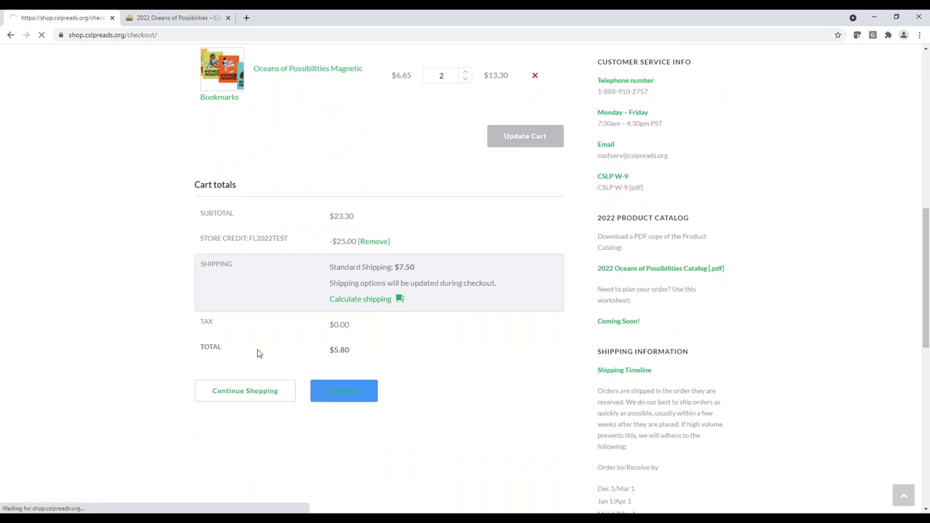
scroll(283, 346, "down", 2)
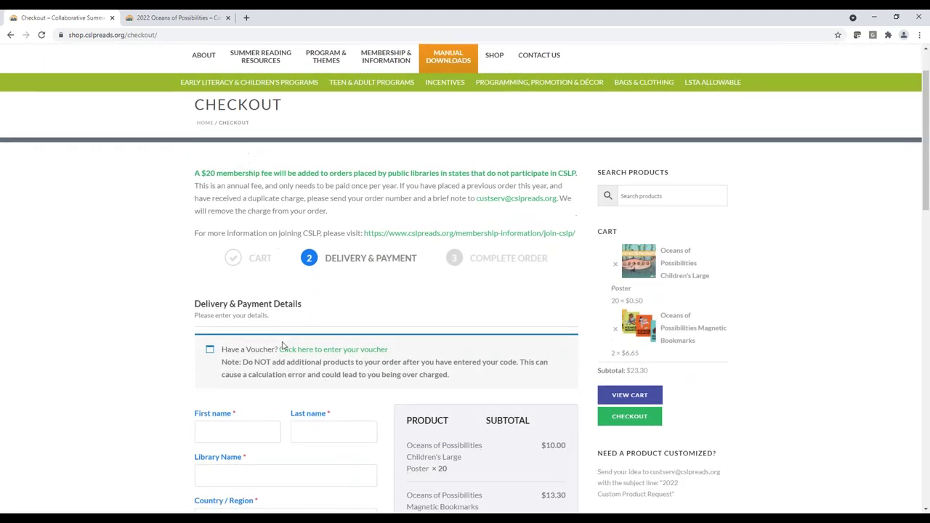
left_click(335, 288)
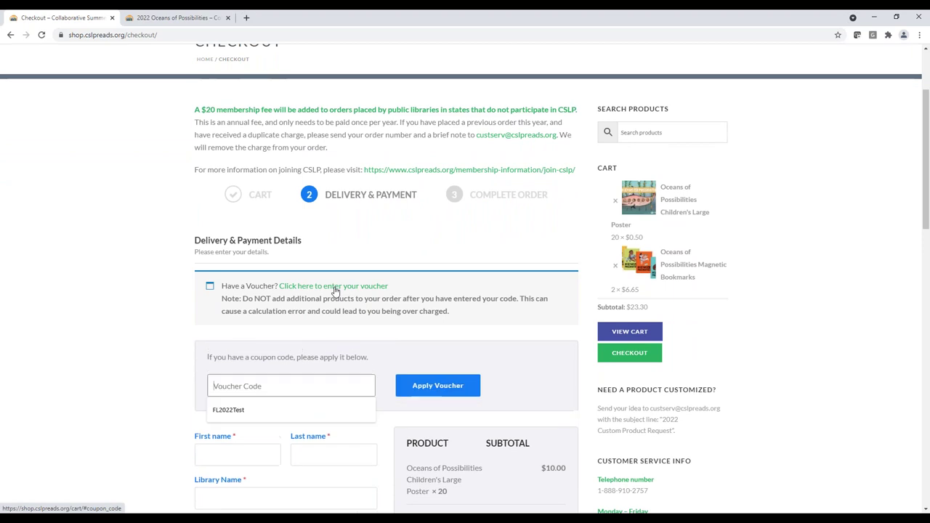
left_click(240, 408)
left_click(474, 389)
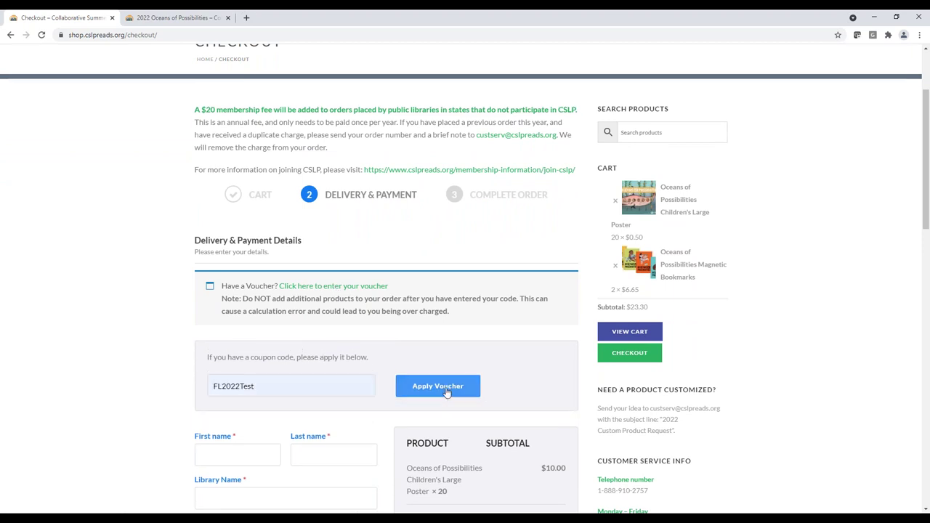
Step: Highlight the $5.80 total and $7.50 shipping charge, then return to the cart
scroll(158, 360, "down", 3)
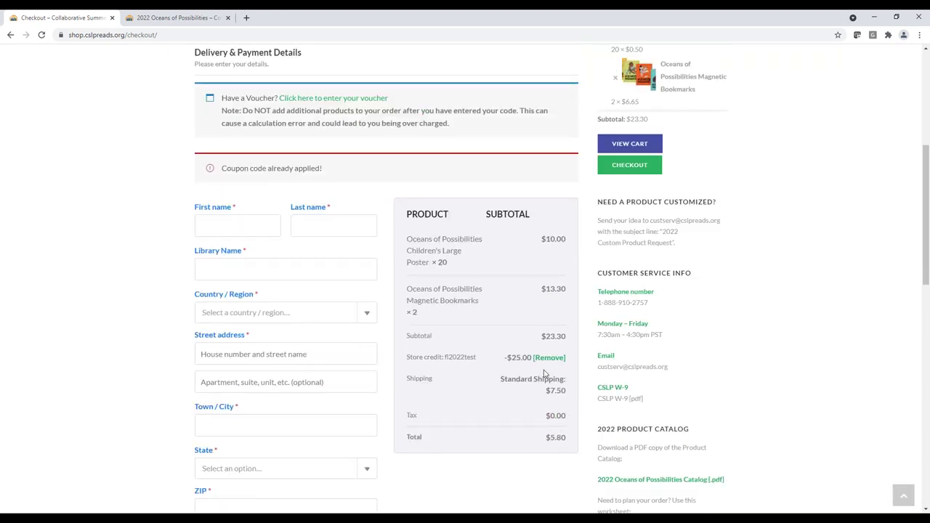
left_click_drag(556, 448, 395, 443)
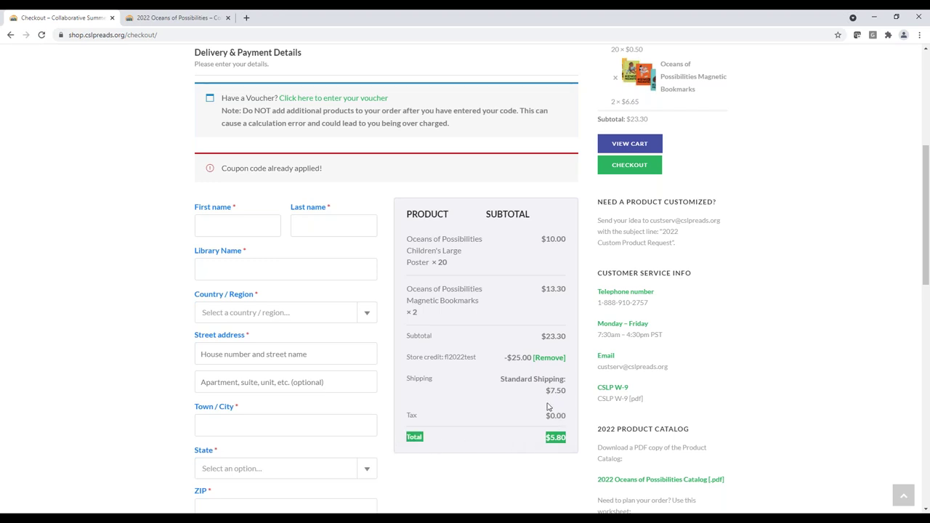
left_click_drag(571, 396, 539, 397)
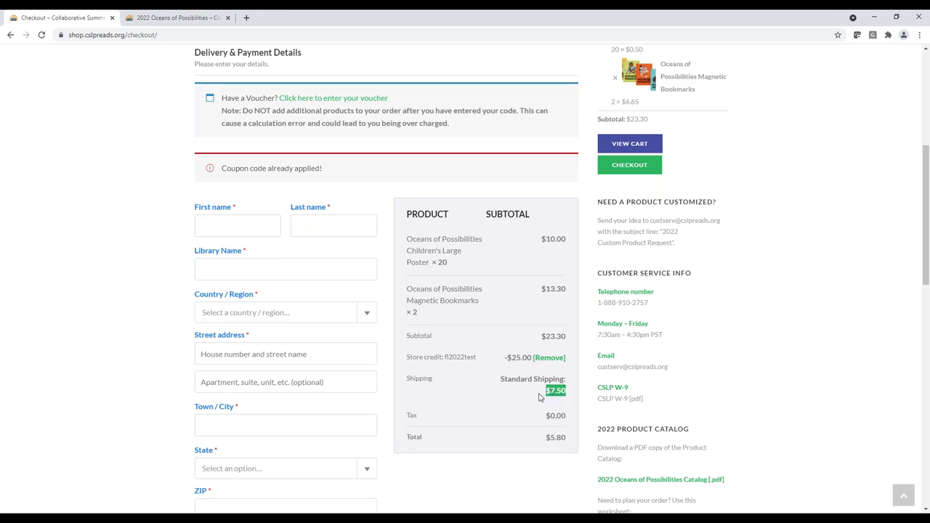
left_click(512, 409)
scroll(490, 367, "up", 1)
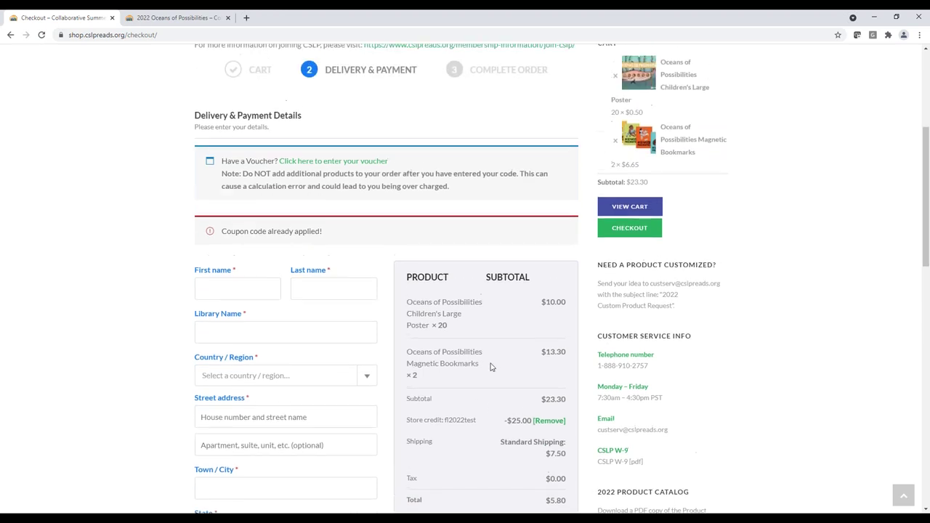
scroll(469, 324, "up", 2)
left_click(631, 387)
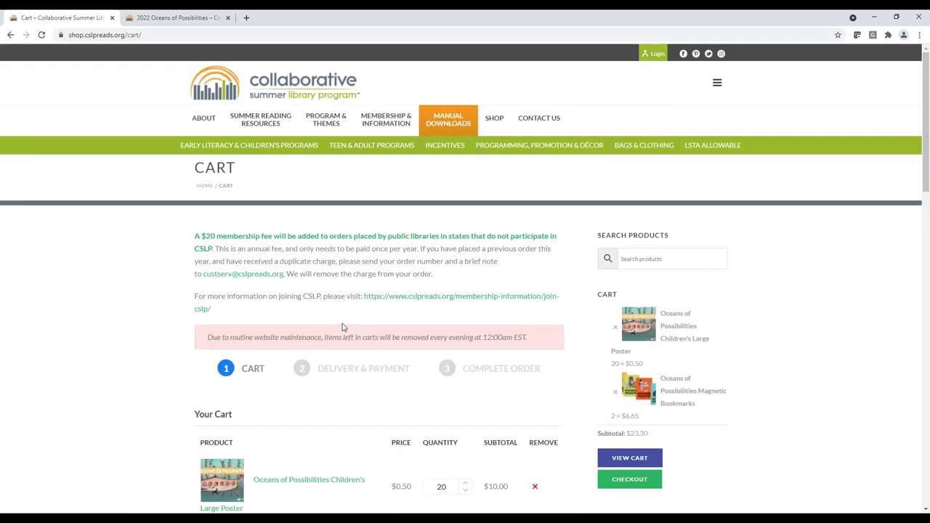
Step: Remove the Magnetic Bookmarks from the cart and proceed to checkout with the 20 posters
scroll(344, 328, "down", 2)
left_click(534, 380)
scroll(448, 305, "down", 3)
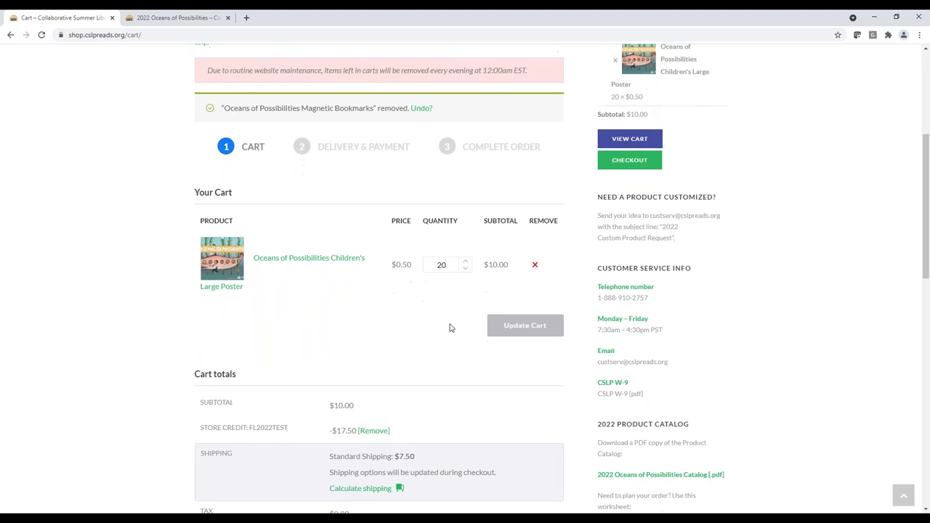
left_click(336, 408)
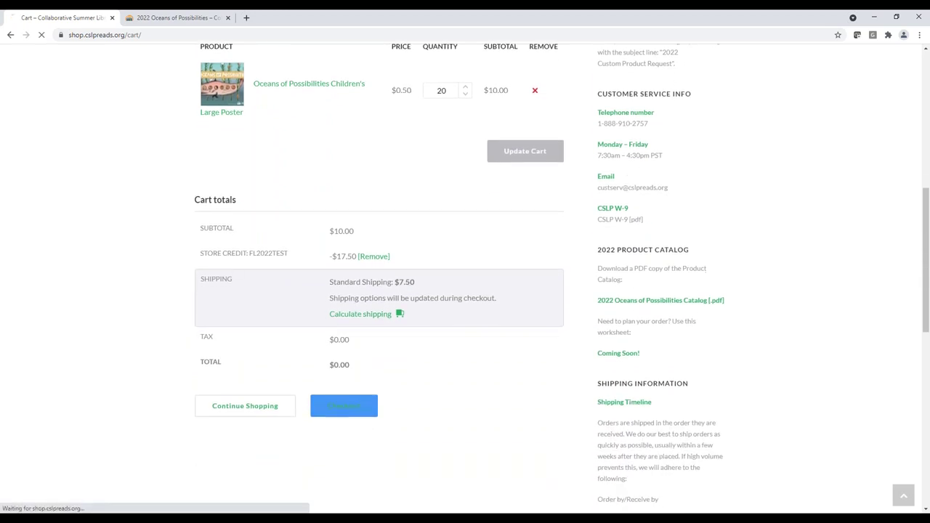
Step: Apply the saved Florida voucher code and verify the -$17.50 credit gives a $0.00 total
scroll(319, 299, "down", 3)
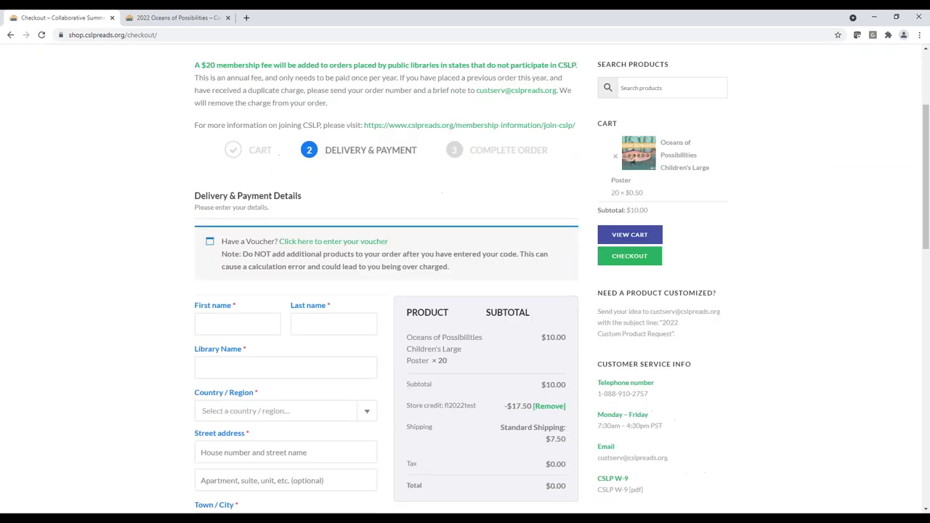
left_click(332, 232)
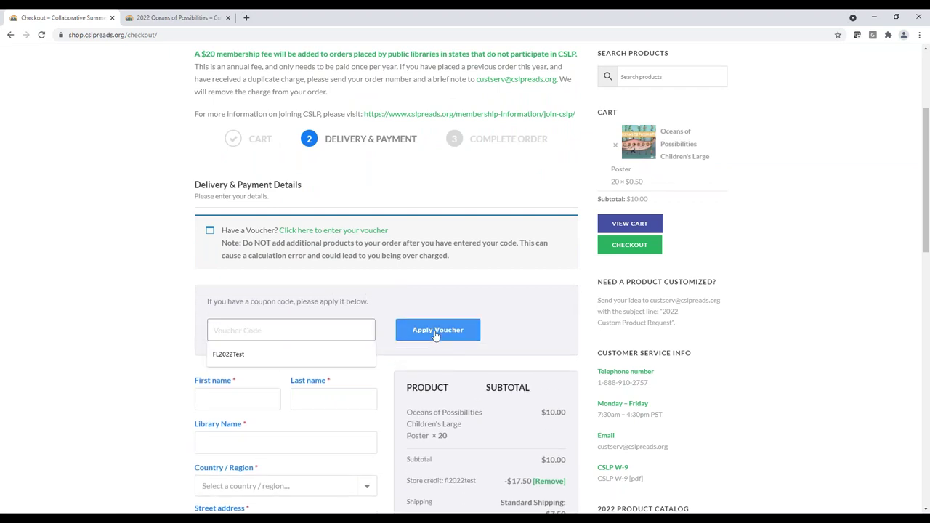
left_click(311, 354)
left_click(436, 331)
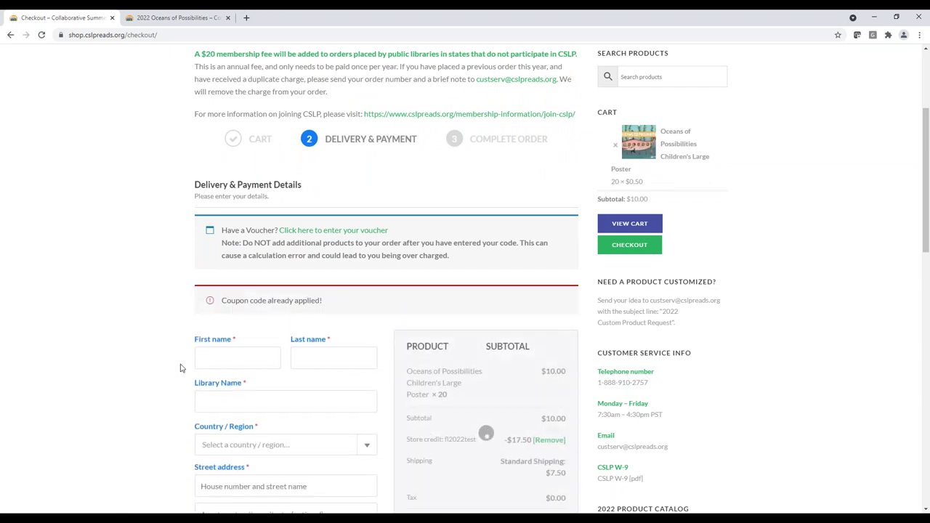
scroll(342, 334, "down", 3)
left_click_drag(565, 311, 401, 318)
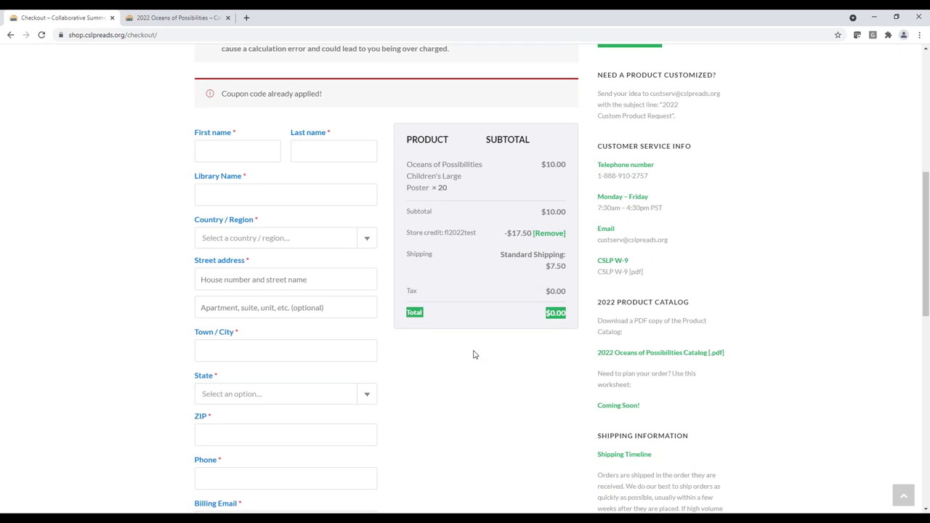
left_click(473, 371)
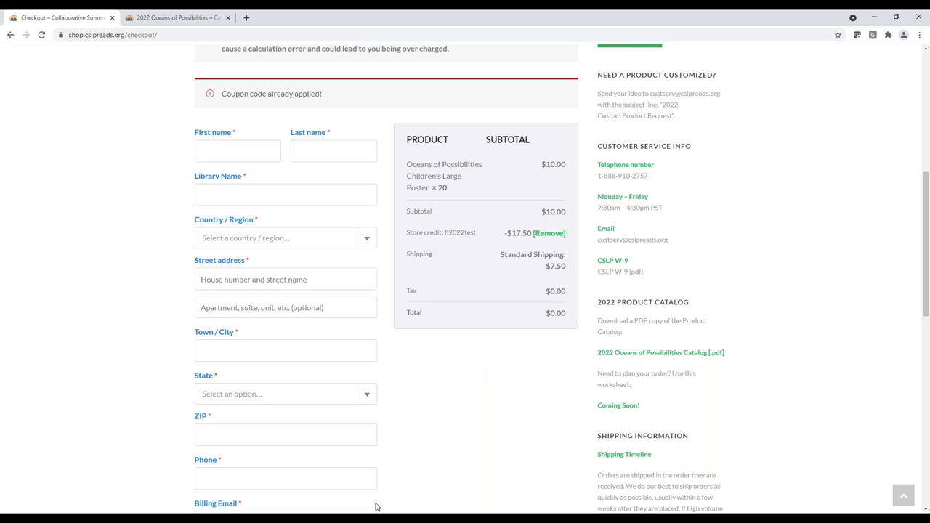
scroll(332, 430, "up", 3)
scroll(465, 279, "up", 2)
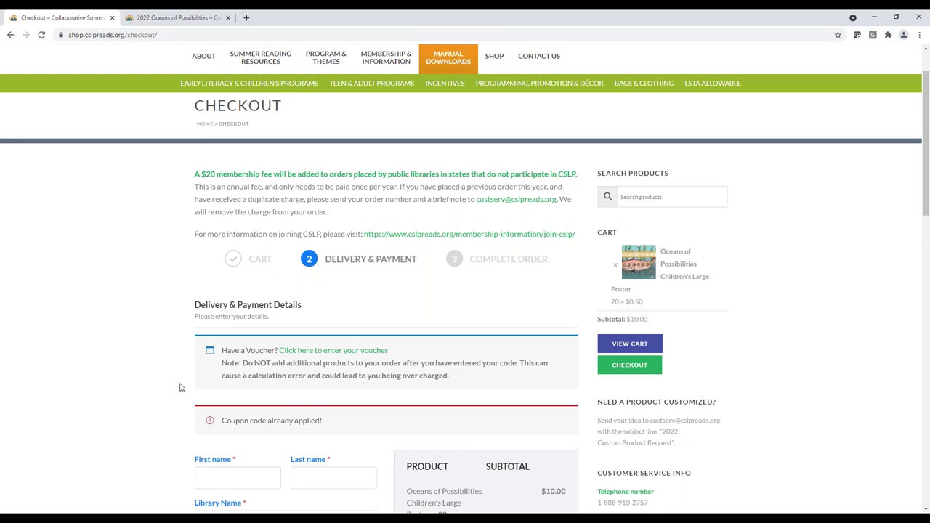
scroll(182, 392, "up", 1)
scroll(182, 392, "up", 1)
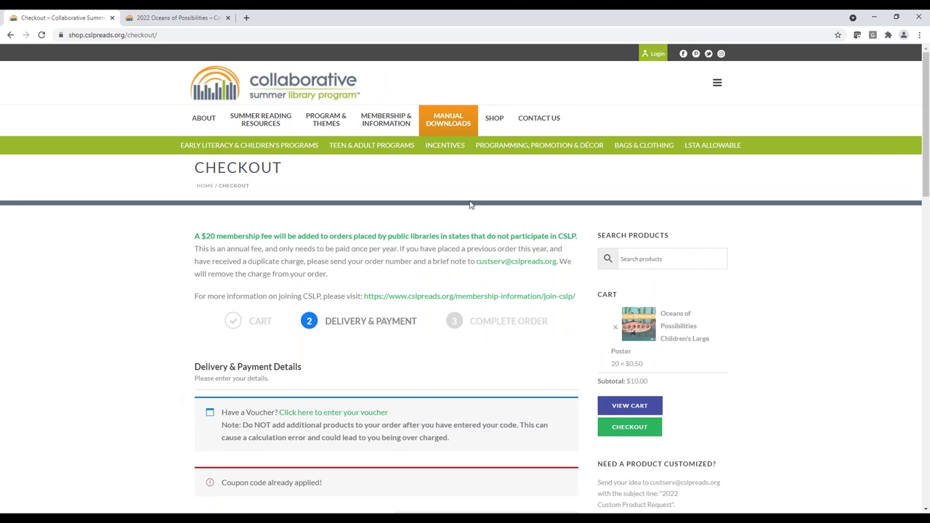
mouse_move(495, 122)
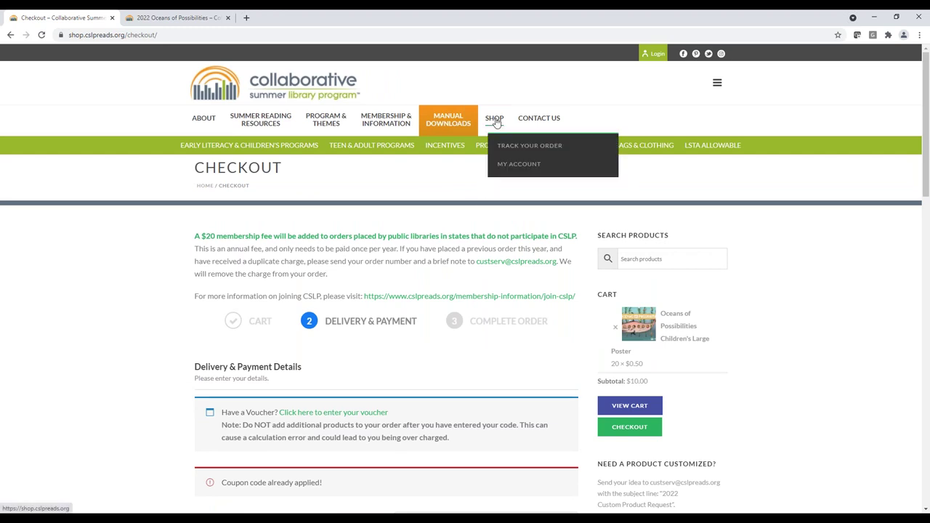
scroll(754, 454, "down", 2)
scroll(754, 458, "down", 3)
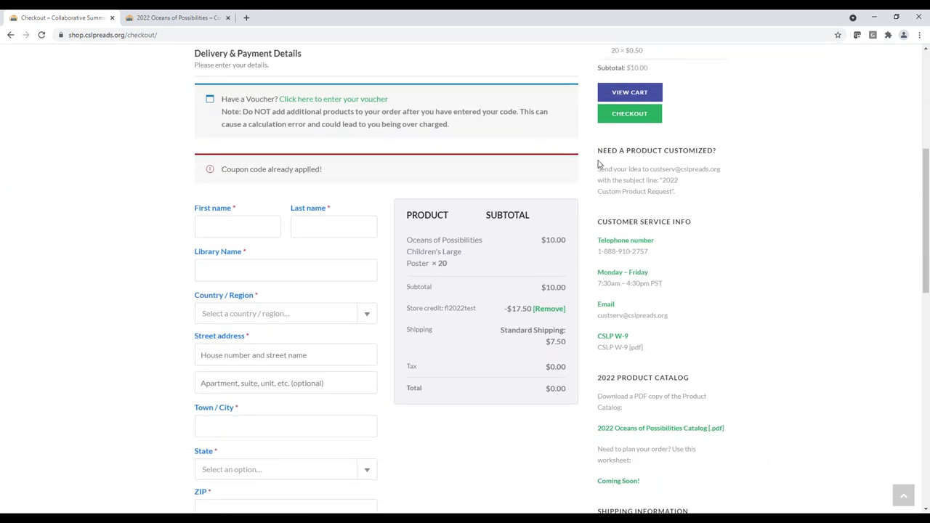
left_click_drag(597, 222, 698, 353)
left_click(697, 351)
scroll(697, 352, "down", 3)
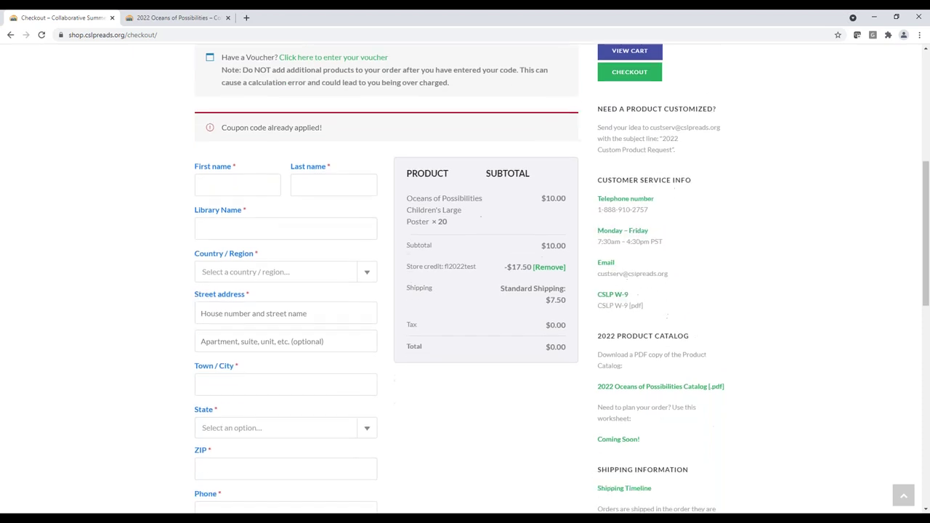
scroll(562, 279, "down", 3)
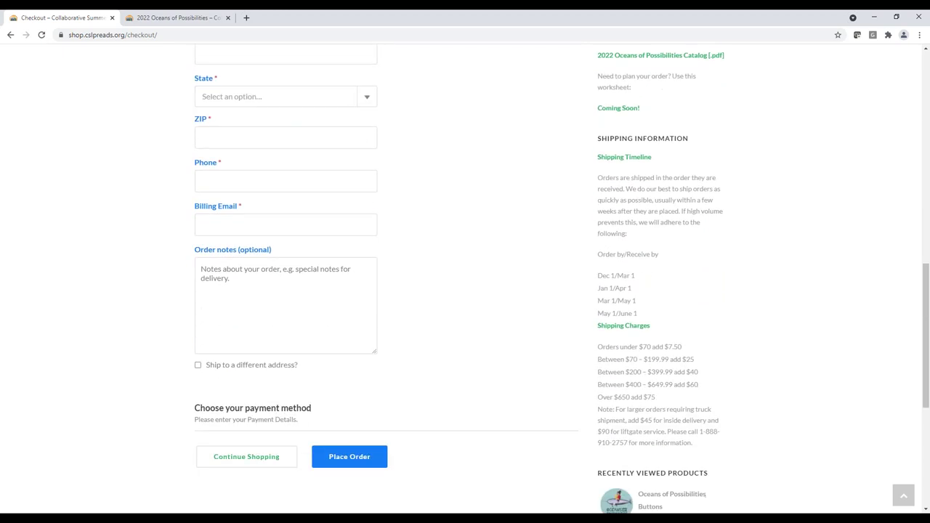
scroll(563, 282, "down", 1)
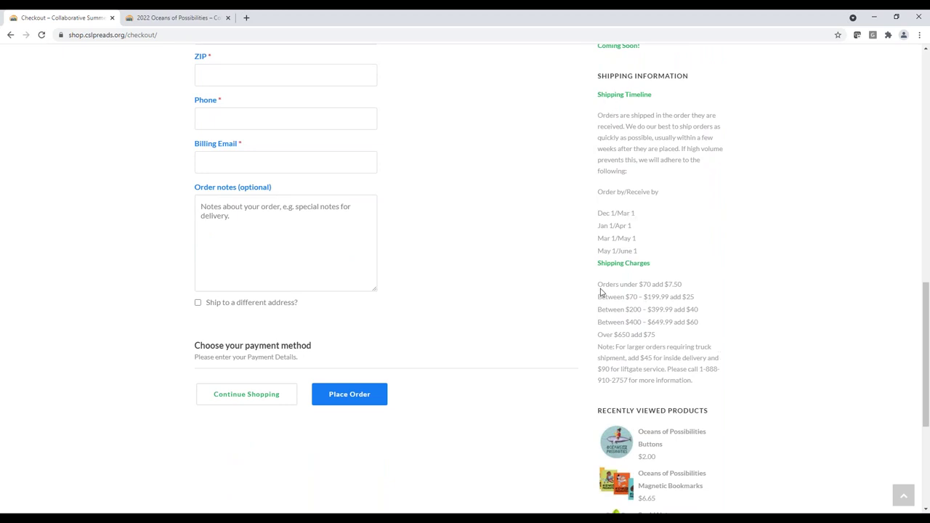
left_click_drag(600, 291, 693, 343)
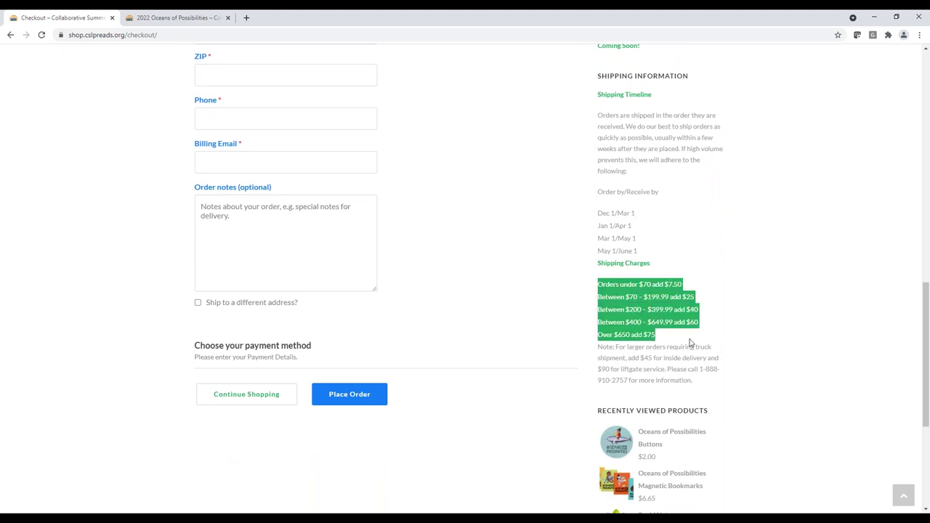
double_click(742, 353)
left_click(741, 381)
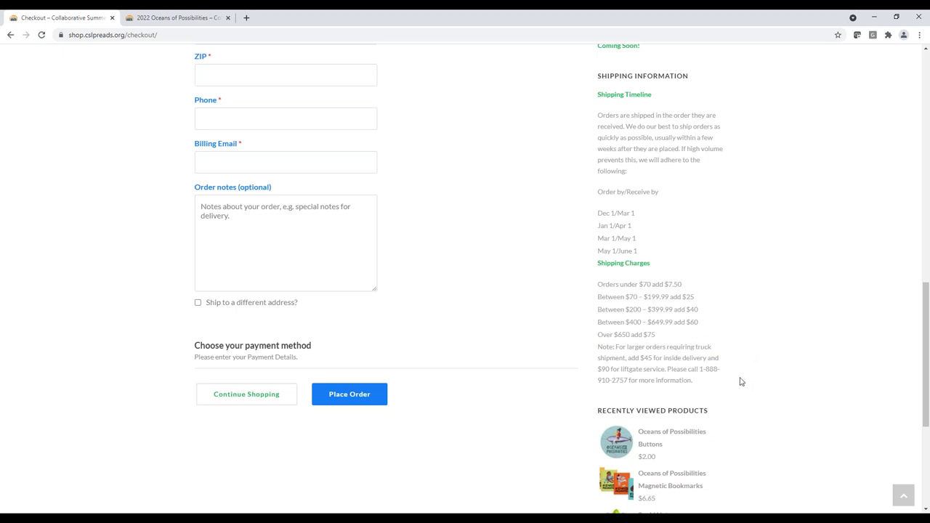
scroll(741, 381, "down", 3)
scroll(741, 381, "up", 1)
scroll(741, 382, "up", 1)
scroll(741, 382, "up", 1)
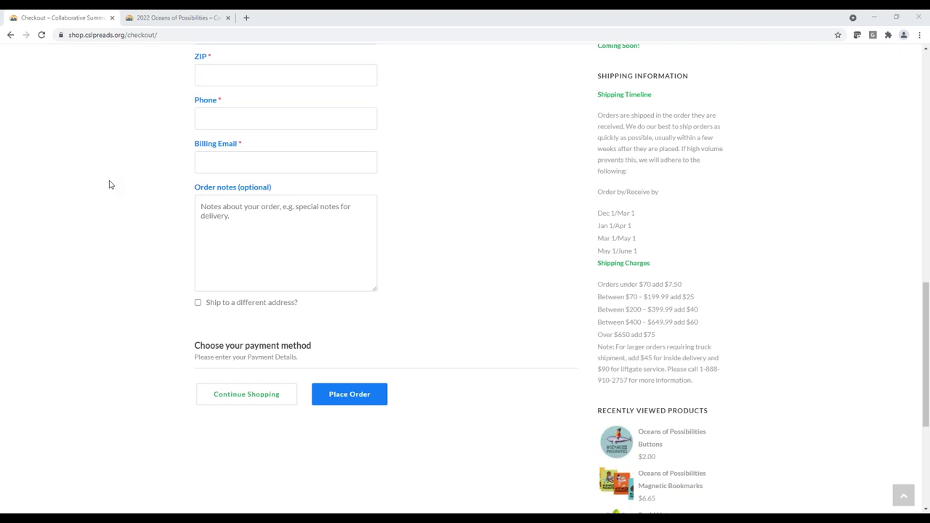
Step: In the 2022 Oceans of Possibilities manual, expand the categories and browse Activities by Runtime and Type
key("ctrl+Tab")
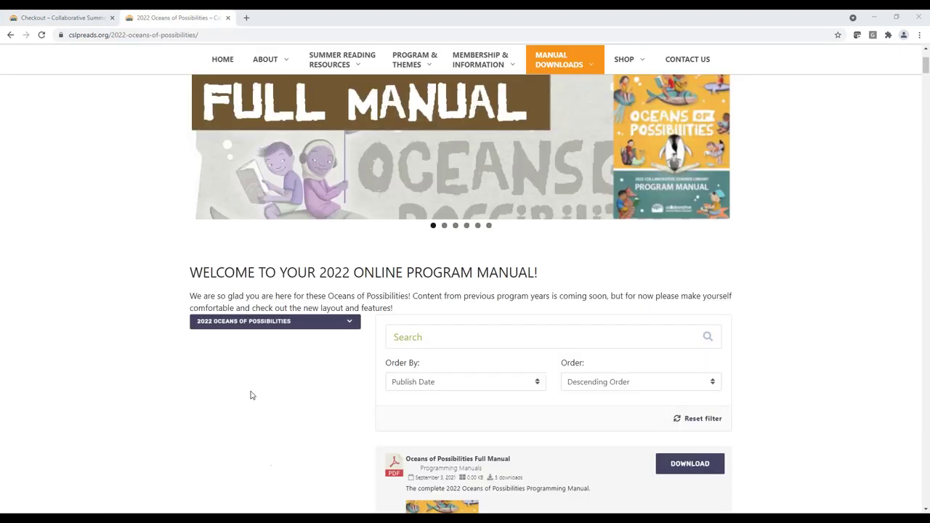
scroll(187, 372, "up", 2)
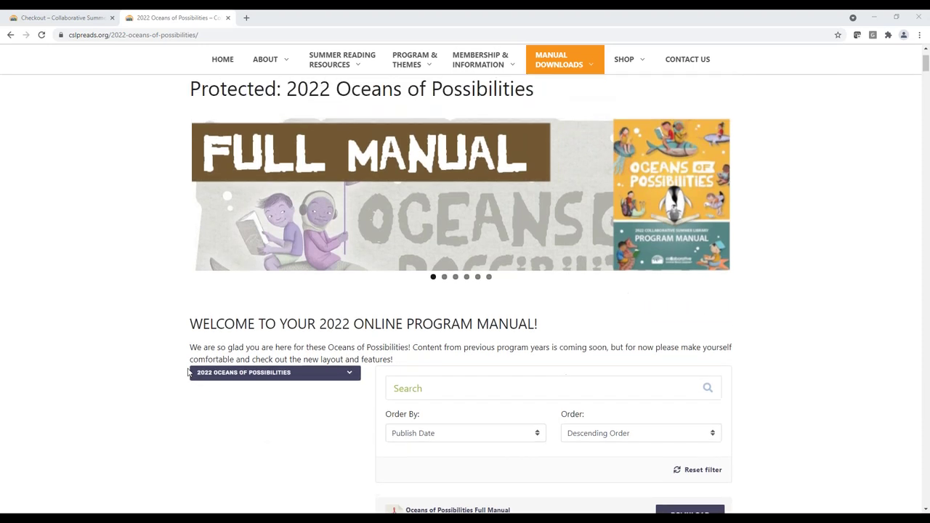
scroll(187, 372, "up", 2)
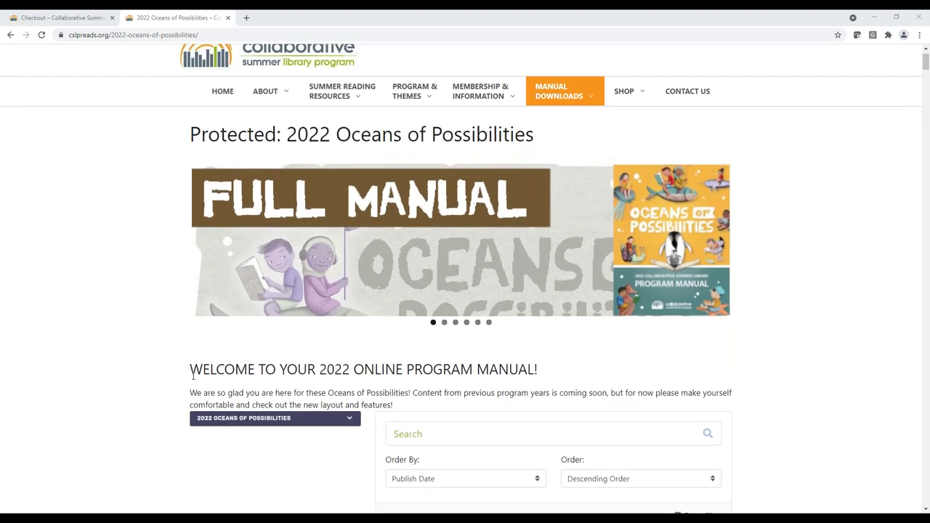
scroll(215, 280, "down", 3)
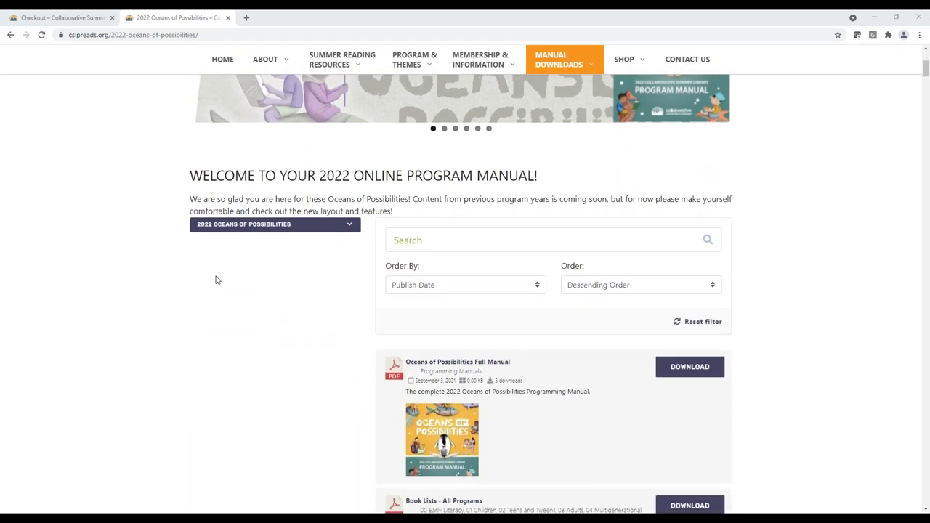
left_click(351, 227)
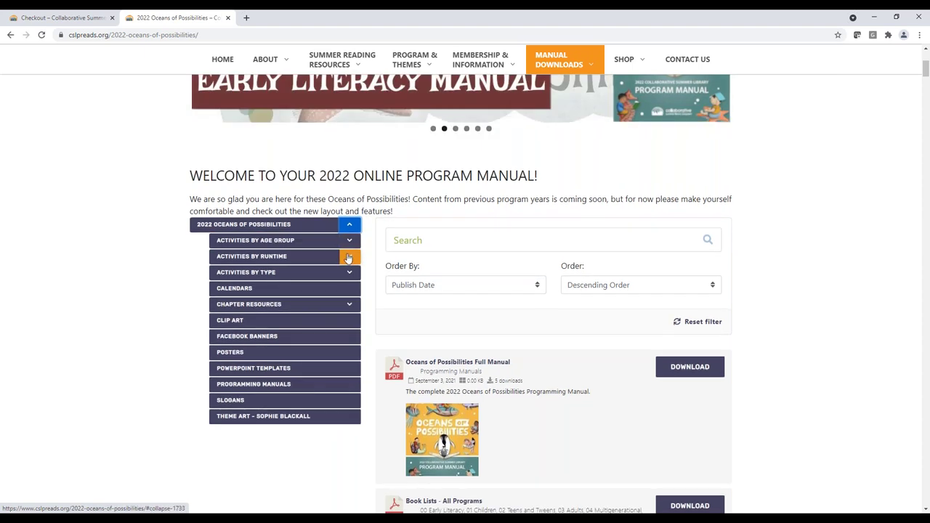
left_click(350, 256)
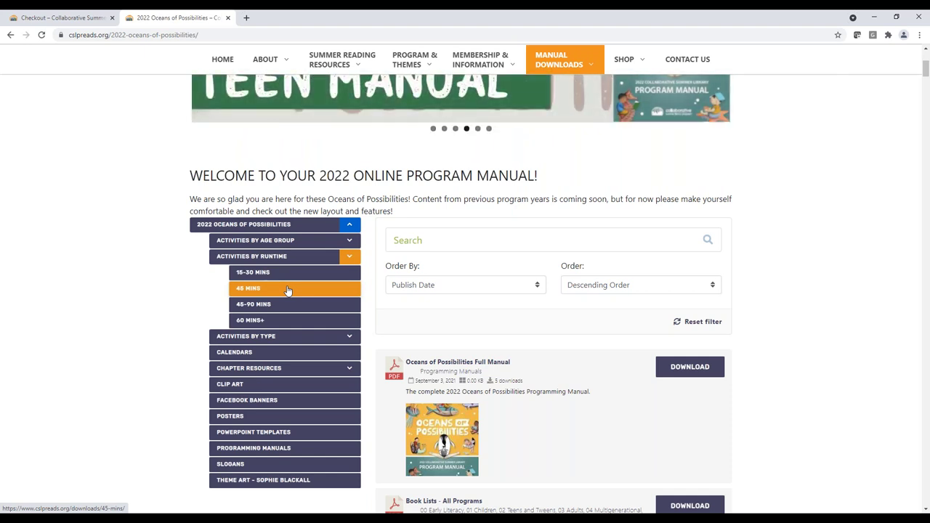
left_click(345, 256)
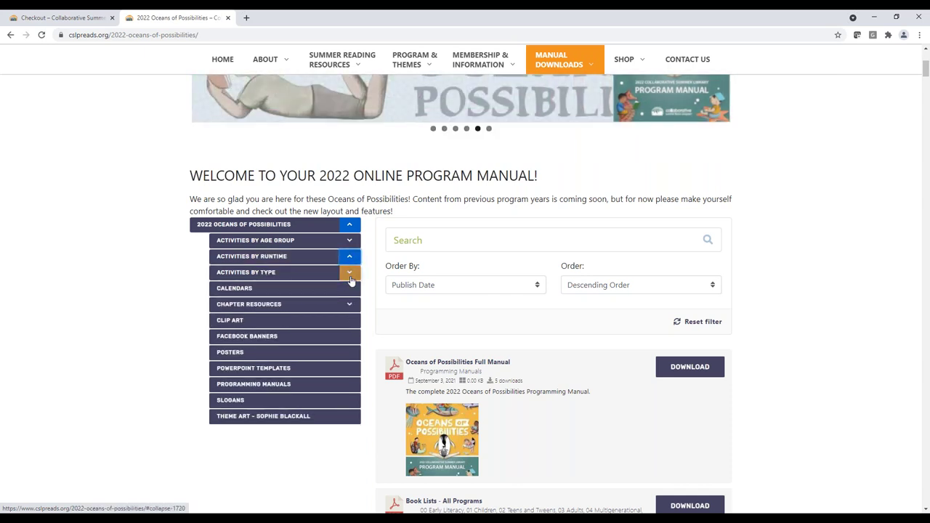
left_click(349, 273)
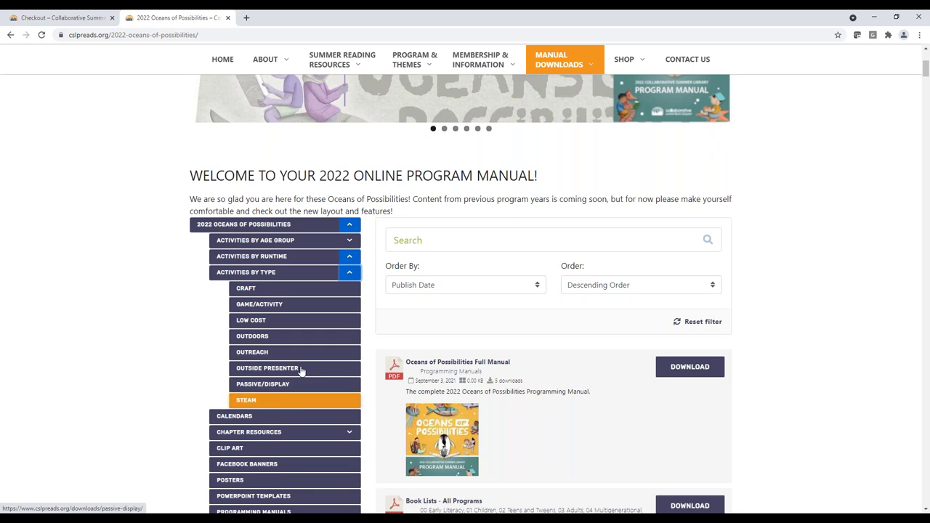
left_click(351, 269)
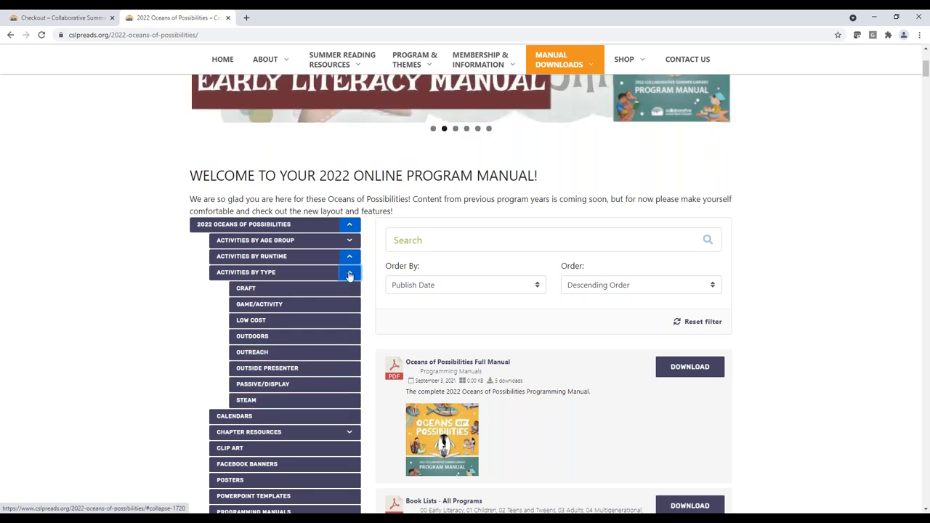
Step: Check Calendars and Chapter Resources, then filter downloads to Activities by Age Group > 02 Teens and Tweens
left_click(355, 291)
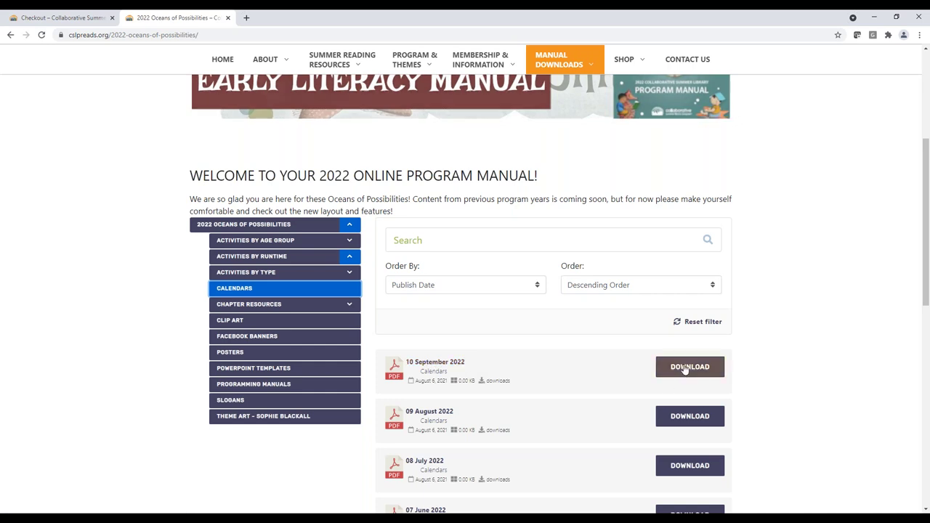
left_click(347, 305)
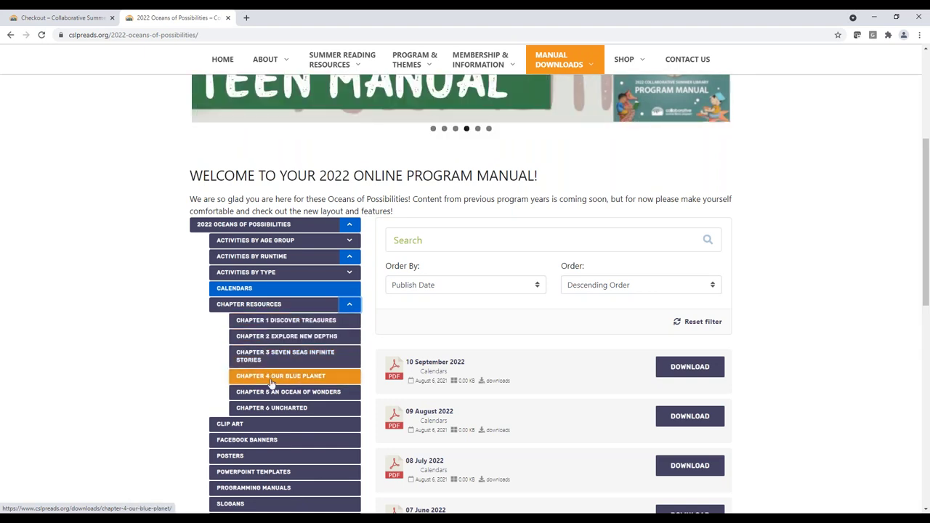
scroll(270, 409, "down", 1)
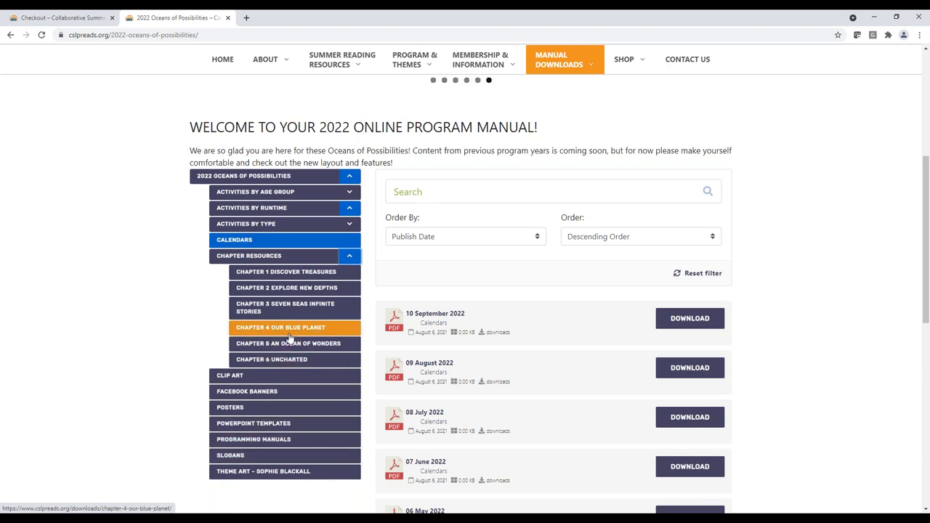
left_click(352, 192)
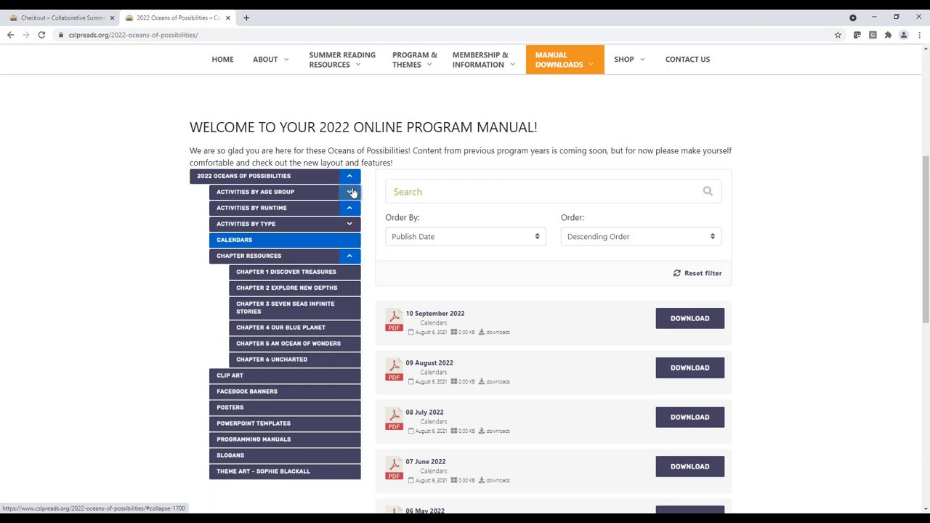
left_click(267, 241)
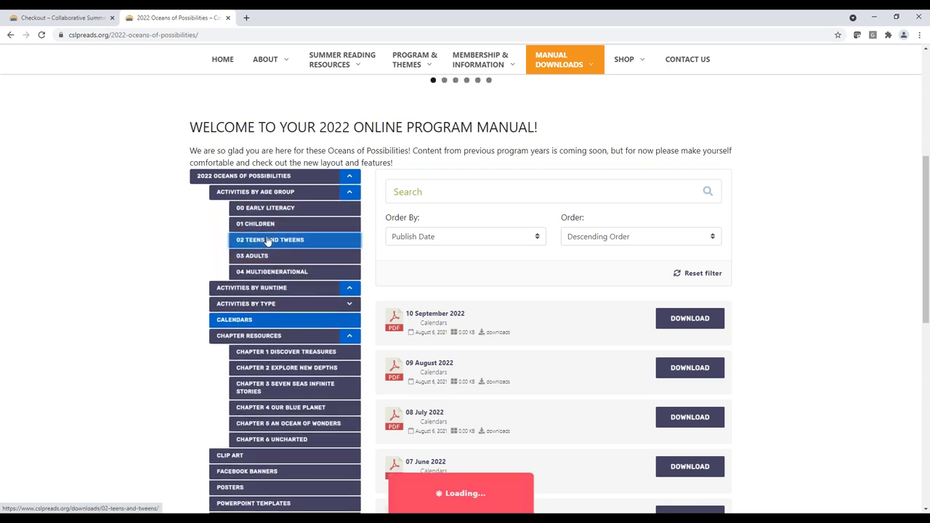